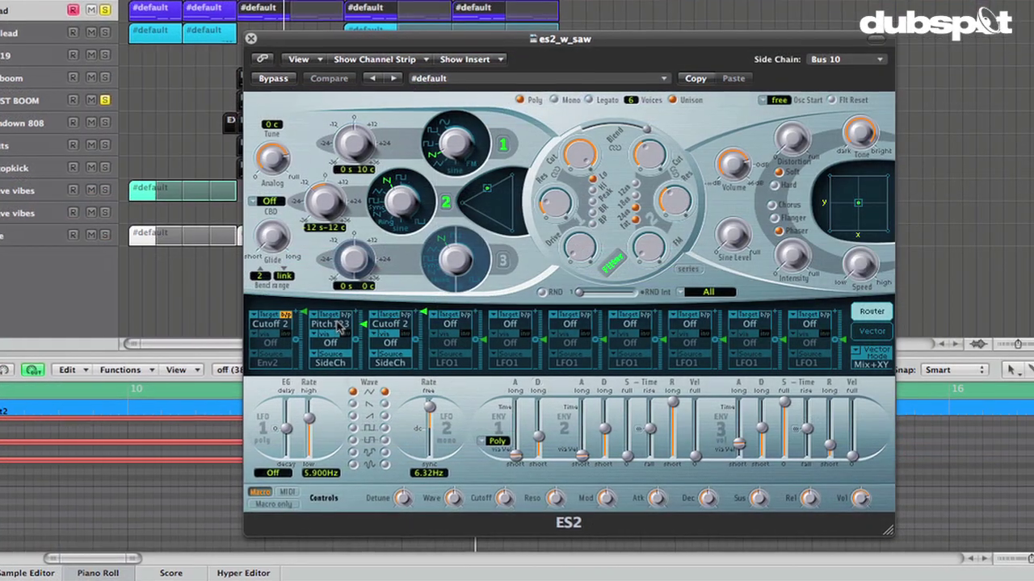
Step: Set the ES2 router's second route target to Pitch123 and confirm its source is SideCh
{"action": "left_click", "coordinate": [331, 323]}
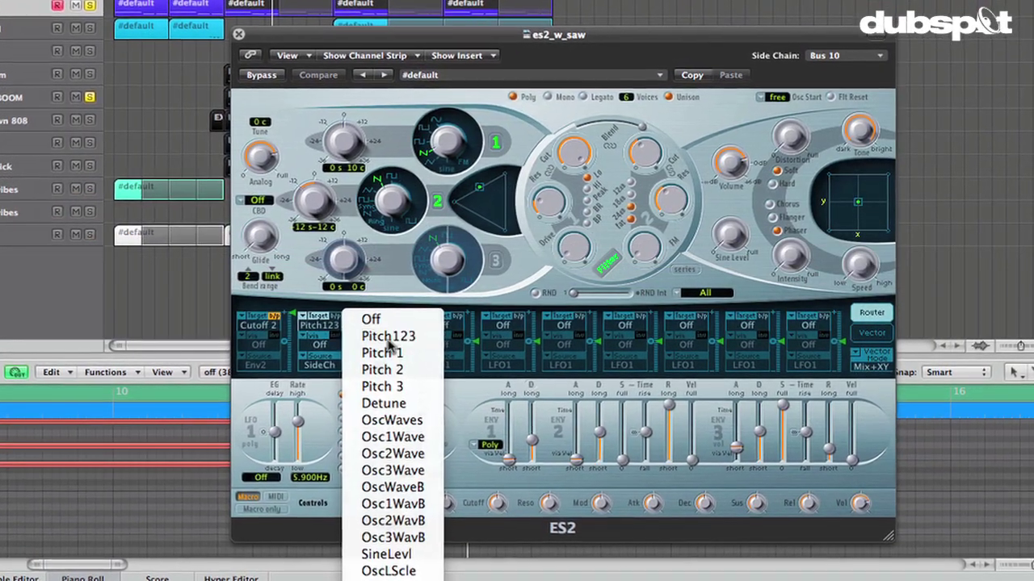
{"action": "left_click", "coordinate": [380, 335]}
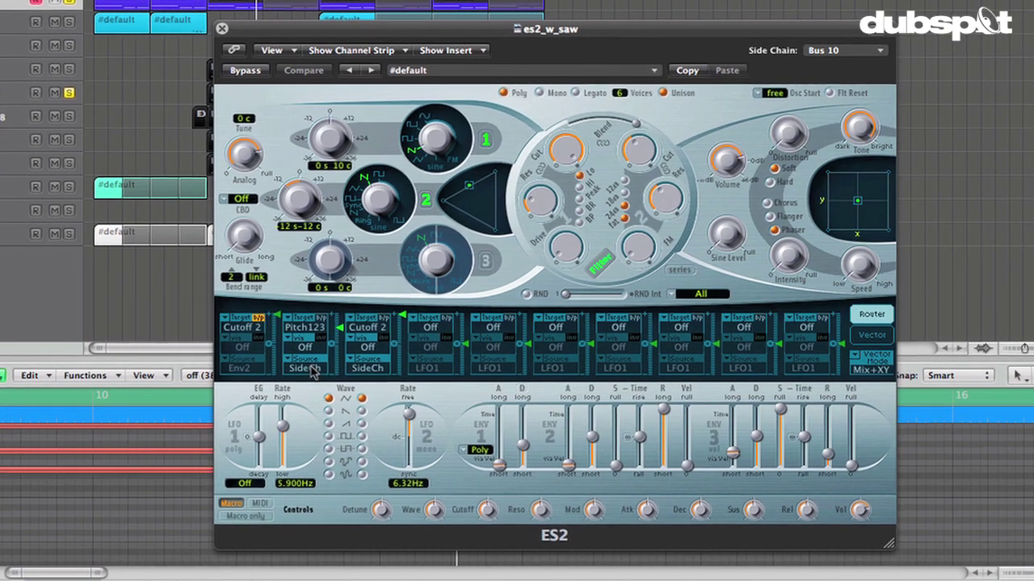
{"action": "left_click", "coordinate": [321, 370]}
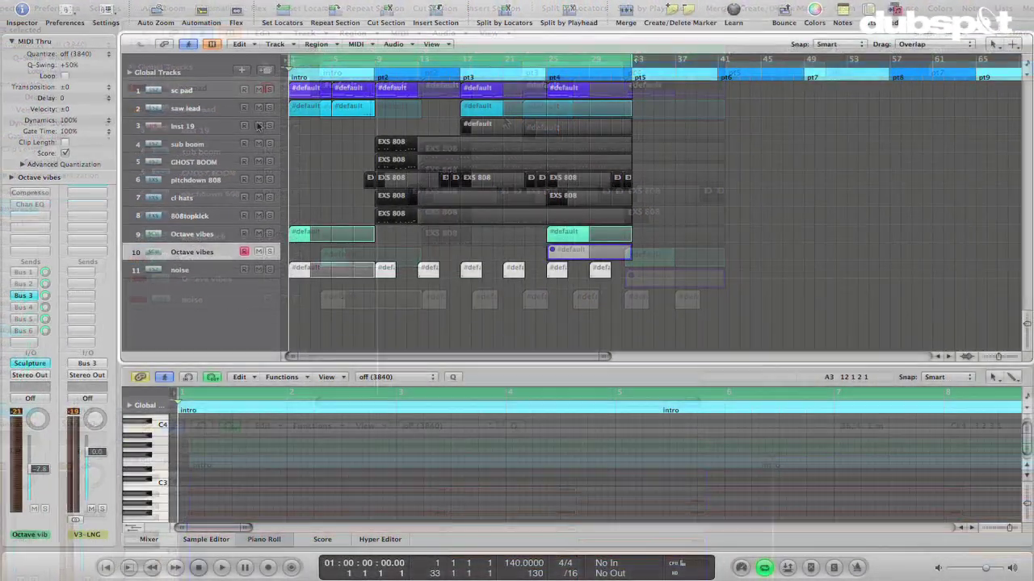
Step: Select the sc pad track to show its chord notes in the Piano Roll
{"action": "left_click", "coordinate": [208, 98]}
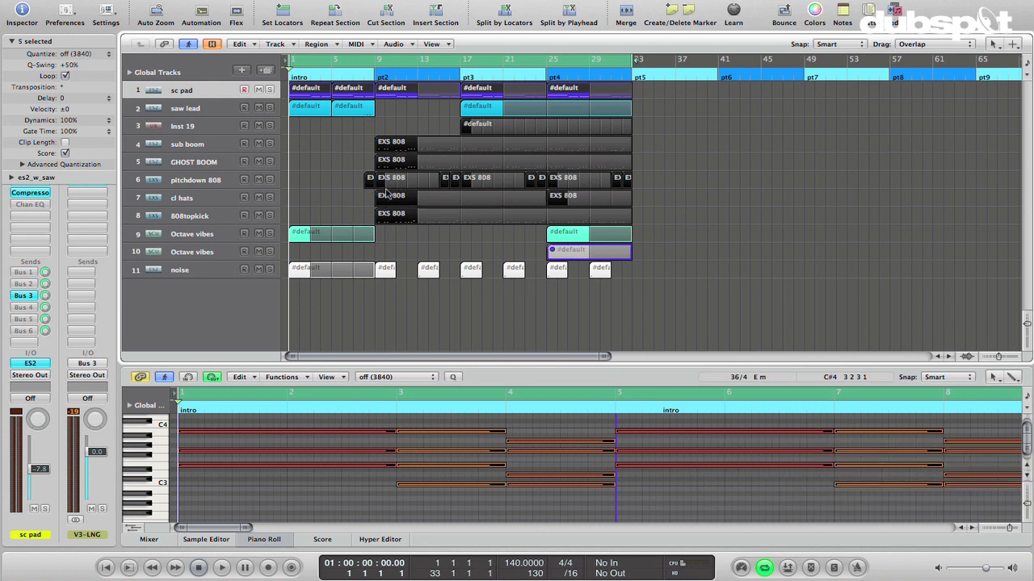
Step: Turn Cycle off, drag a new cycle range starting at bar 1, and play the pad back
{"action": "left_click", "coordinate": [297, 61]}
{"action": "left_click_drag", "start_coordinate": [291, 61], "coordinate": [635, 71]}
{"action": "key", "text": "space"}
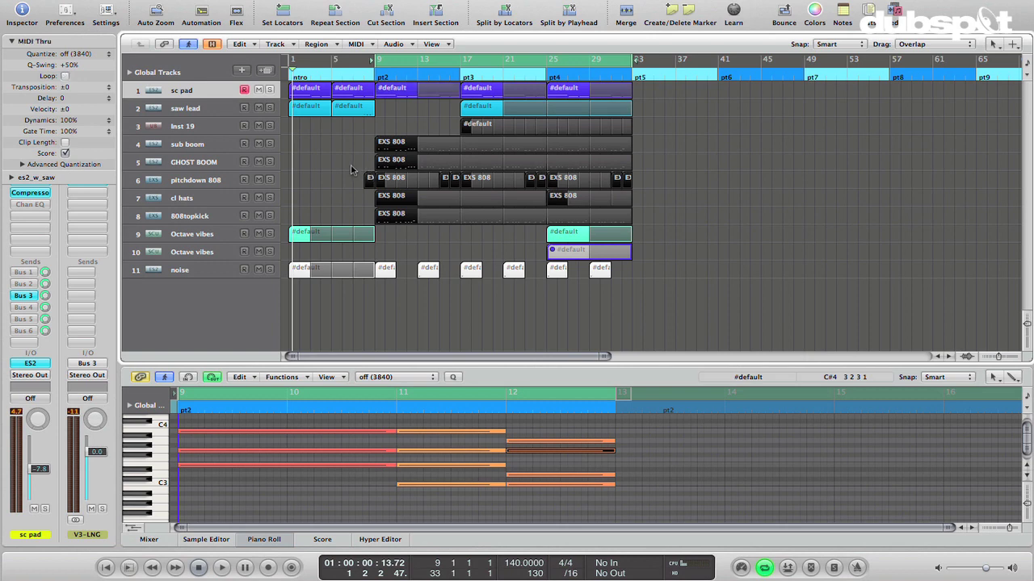
Step: Open the sc pad's ES2, move it aside, then solo and unsolo the sub boom track
{"action": "left_click", "coordinate": [31, 363]}
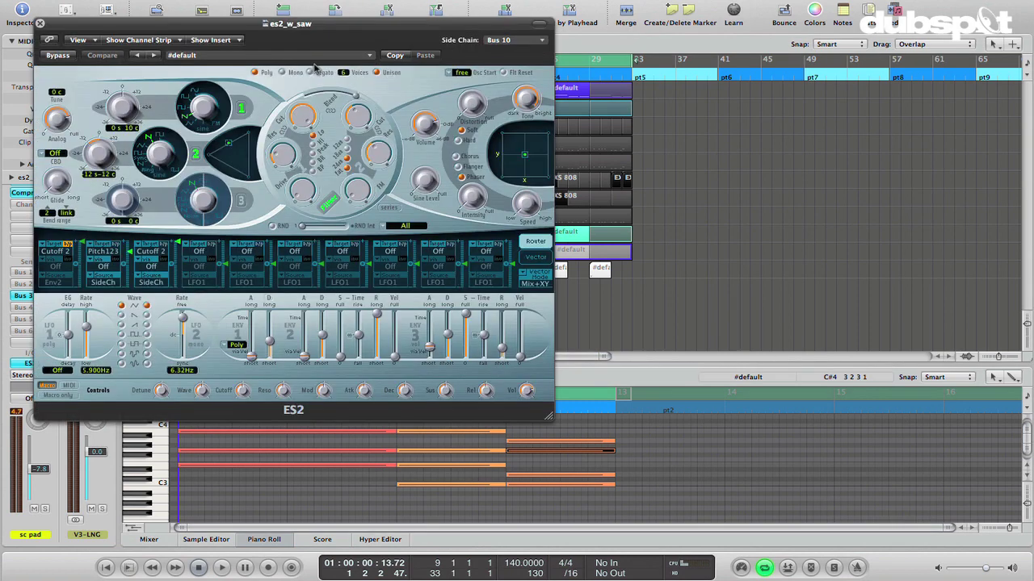
{"action": "left_click_drag", "start_coordinate": [287, 29], "coordinate": [635, 116]}
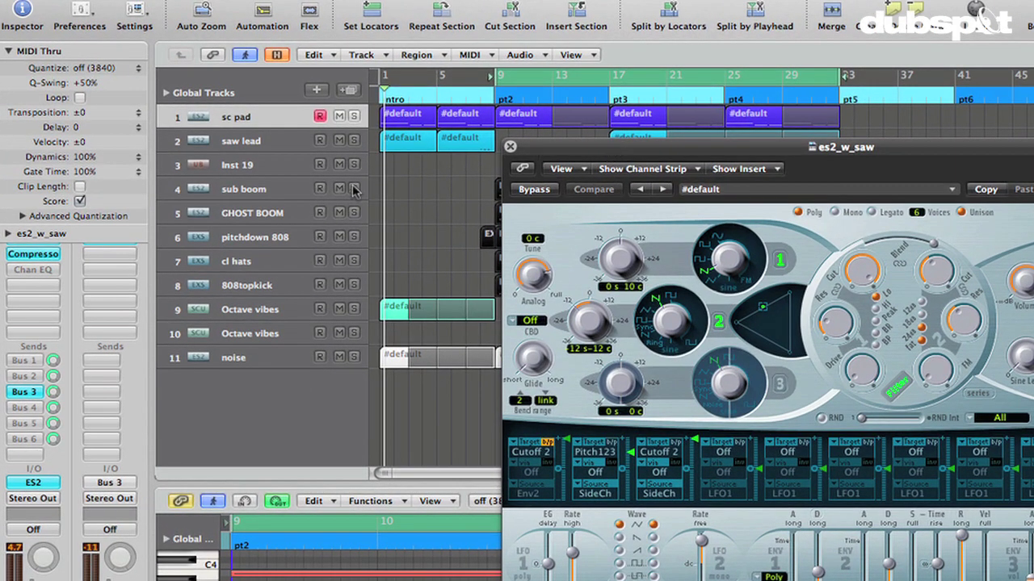
{"action": "left_click", "coordinate": [354, 189]}
{"action": "left_click", "coordinate": [270, 189]}
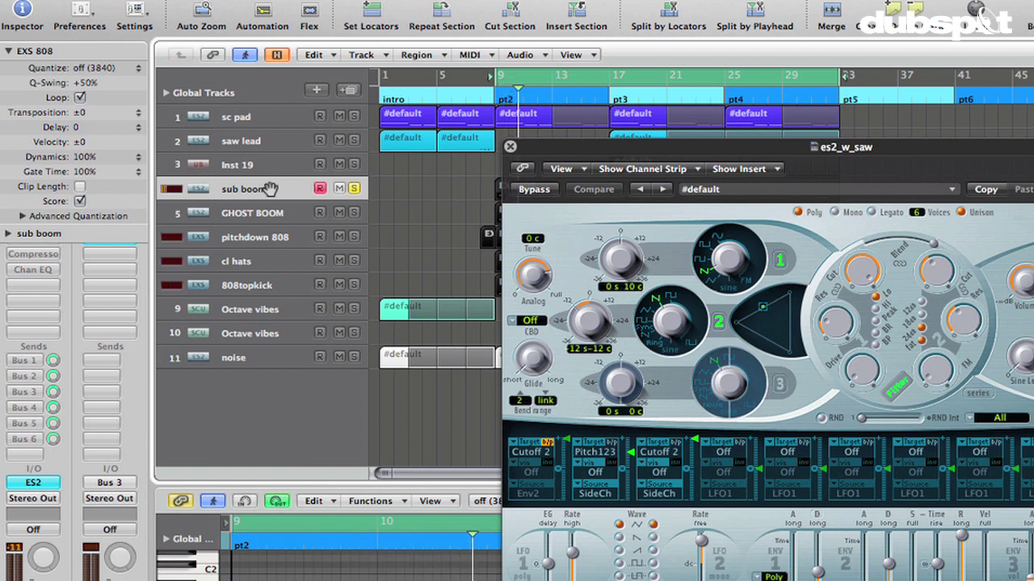
{"action": "left_click", "coordinate": [354, 189]}
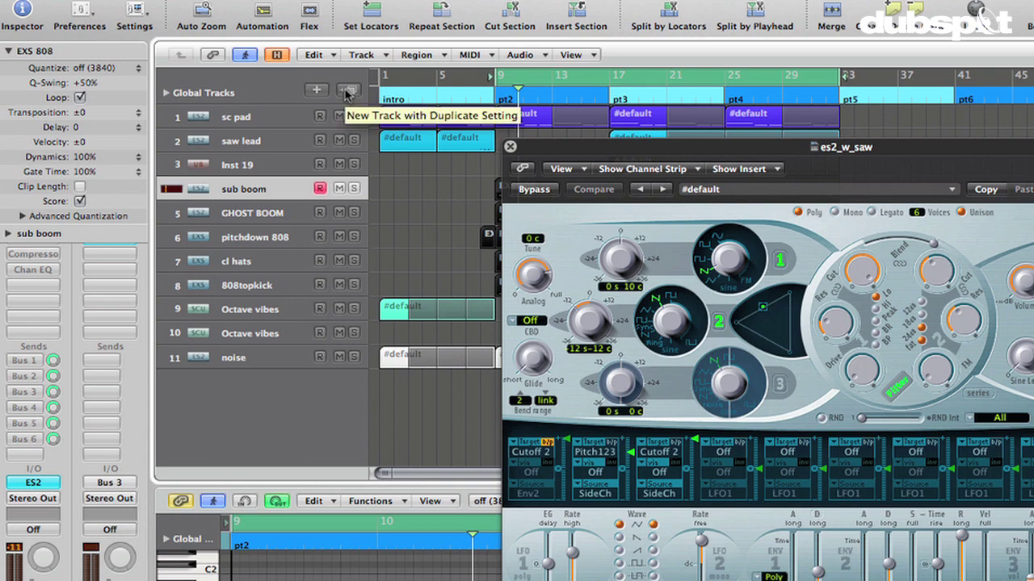
Step: Select GHOST BOOM, close the synth window, deselect its region, and reselect sc pad
{"action": "left_click", "coordinate": [247, 212]}
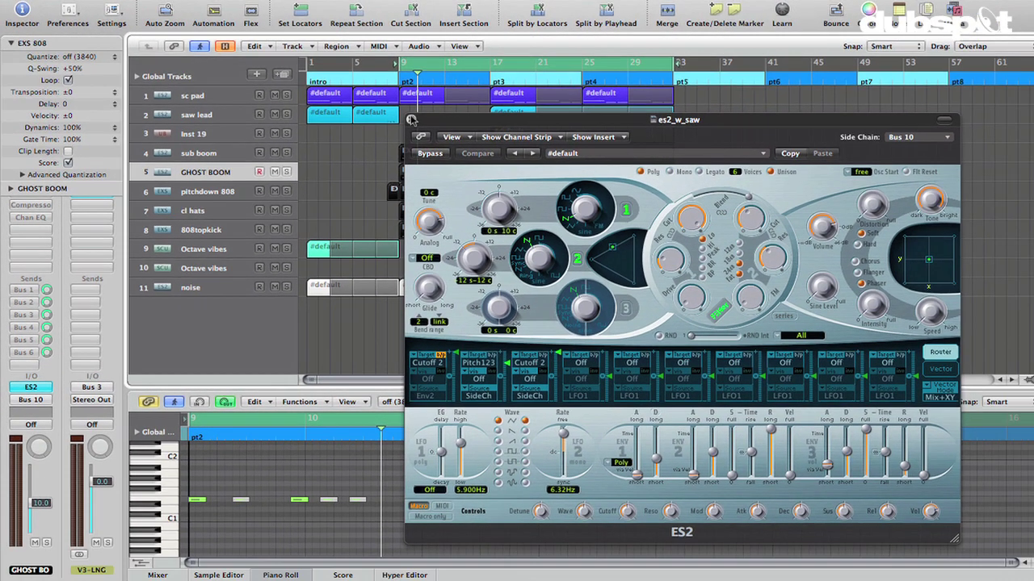
{"action": "left_click", "coordinate": [411, 120]}
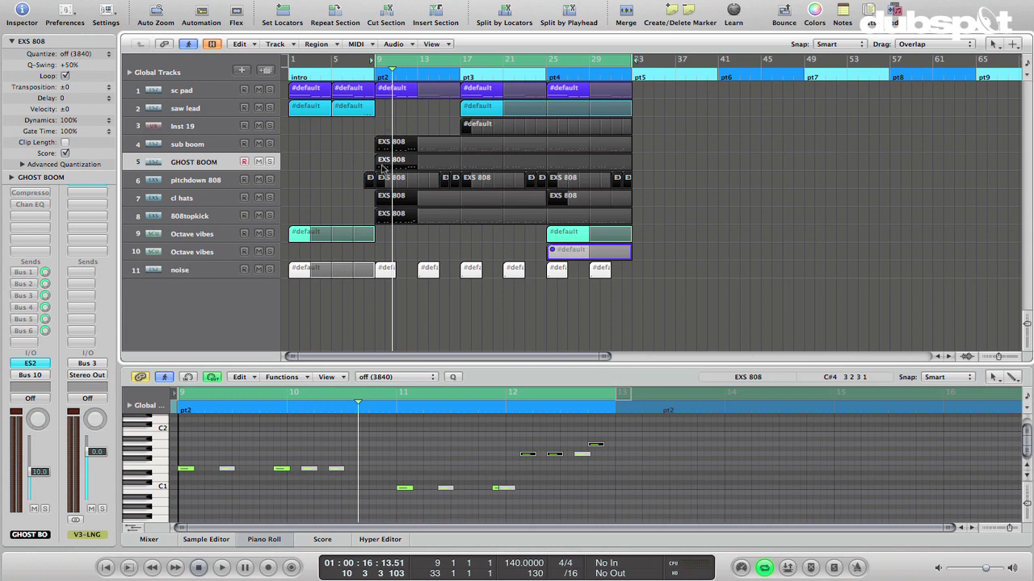
{"action": "left_click", "coordinate": [373, 159]}
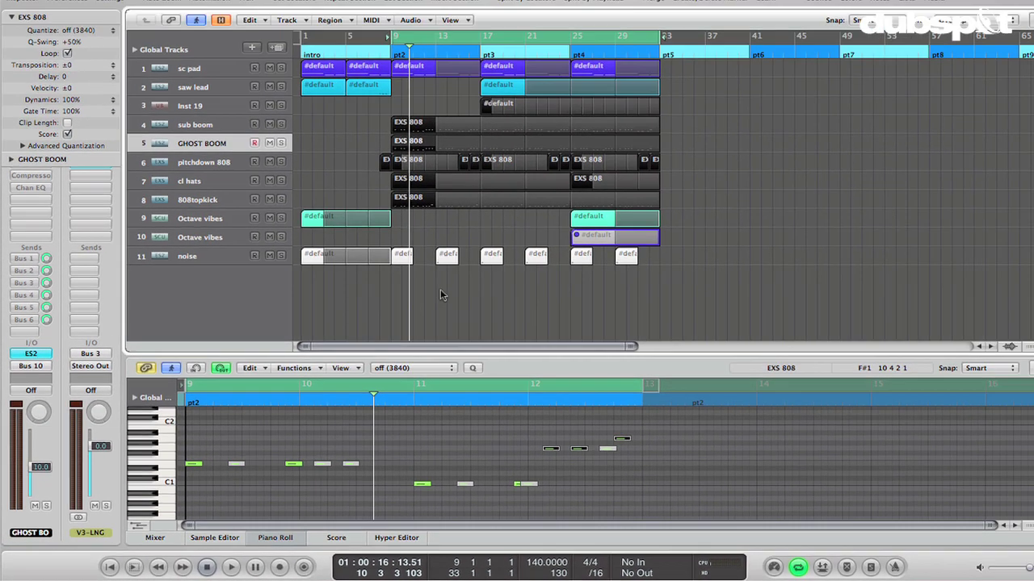
{"action": "left_click", "coordinate": [208, 90]}
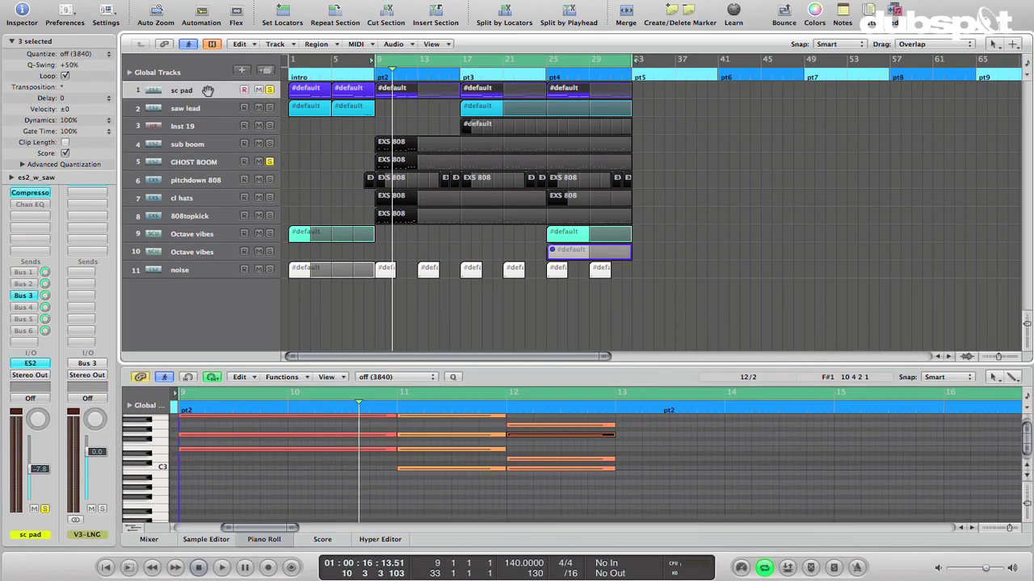
{"action": "left_click", "coordinate": [30, 363]}
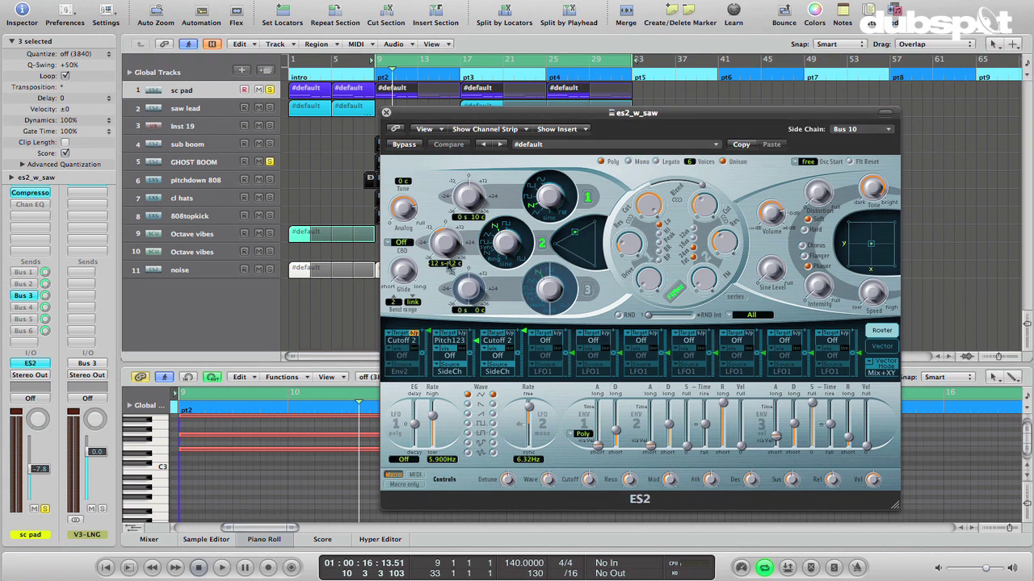
{"action": "key", "text": "space"}
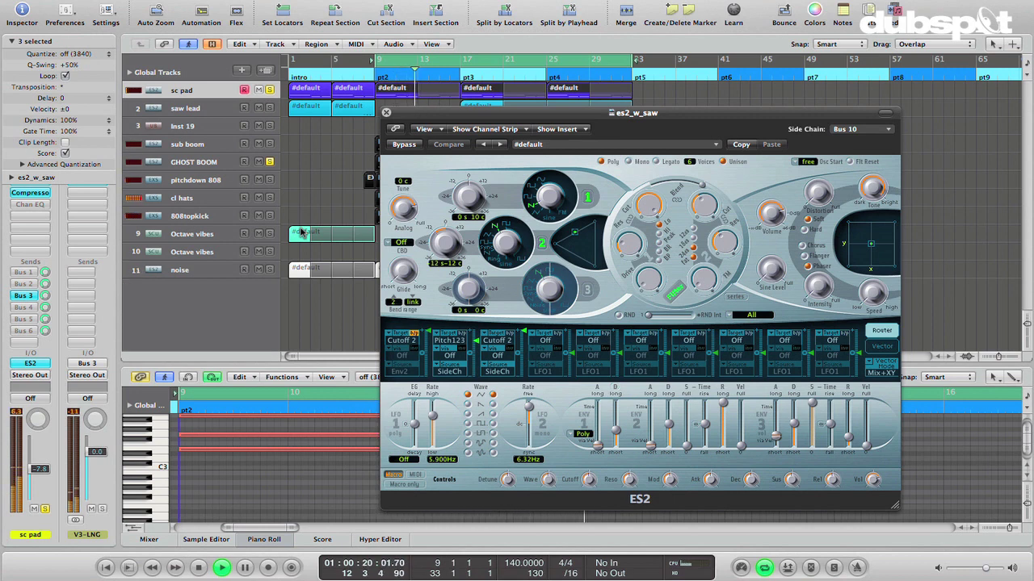
{"action": "key", "text": "space"}
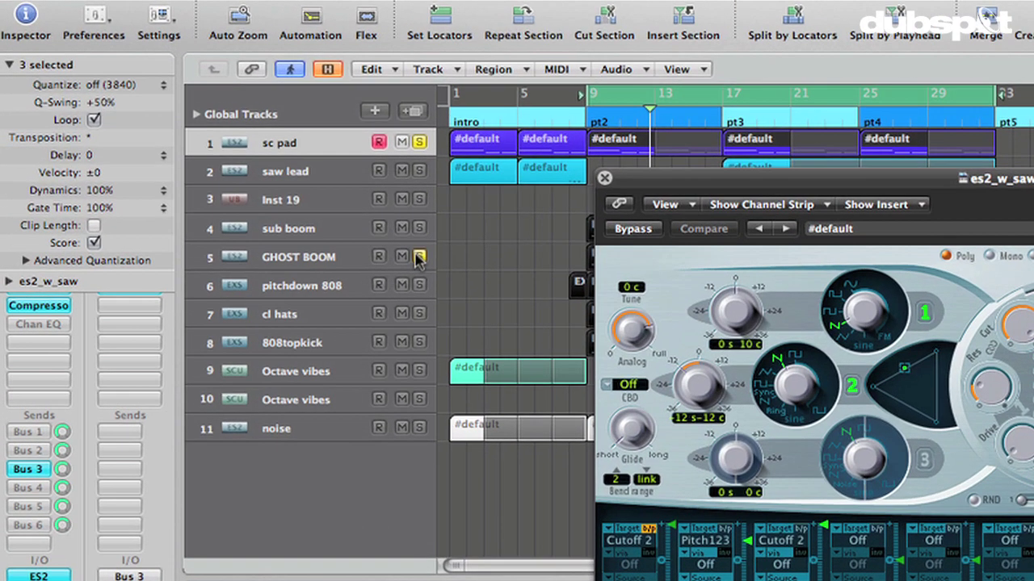
{"action": "left_click", "coordinate": [419, 256]}
{"action": "key", "text": "space"}
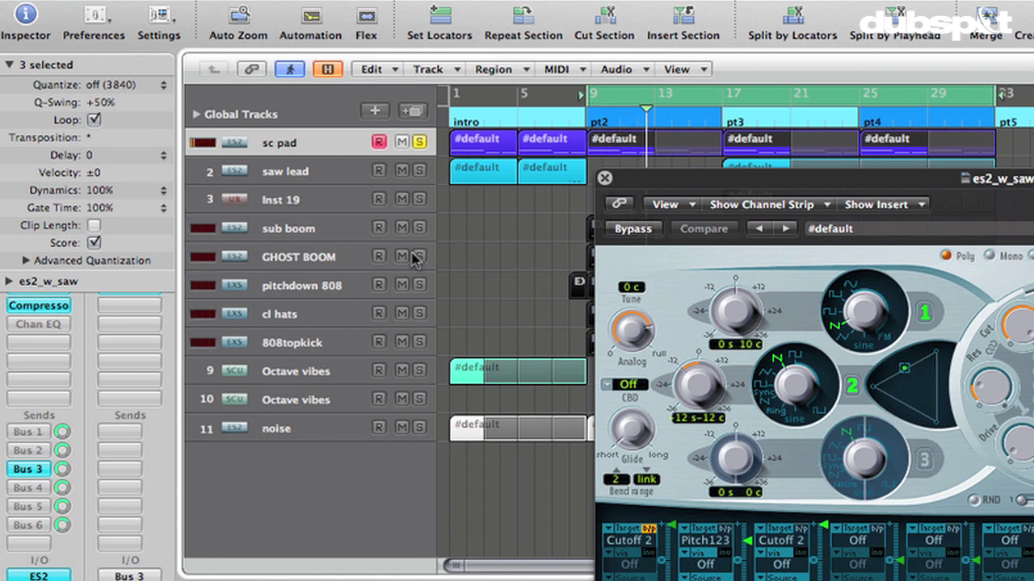
{"action": "left_click", "coordinate": [419, 257]}
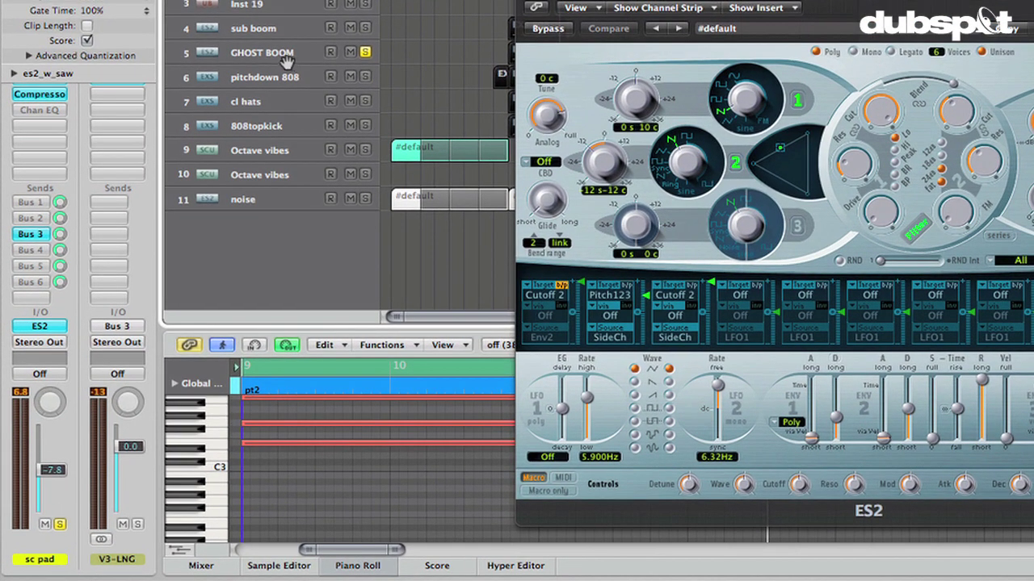
Step: Reveal GHOST BOOM's Bus 10 SC BOOM aux and set the aux's output to No Output
{"action": "left_click", "coordinate": [209, 165]}
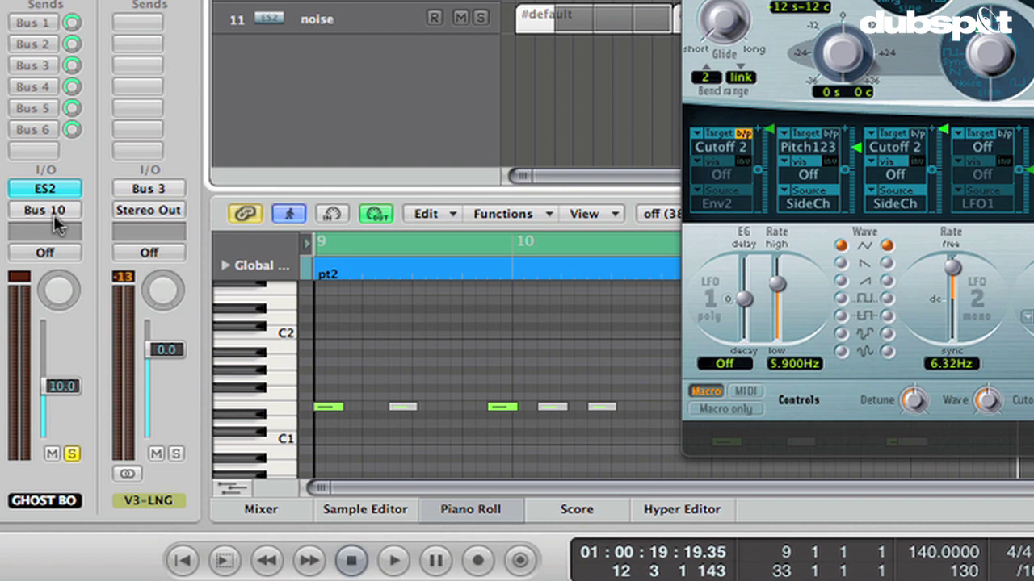
{"action": "left_click", "coordinate": [61, 217]}
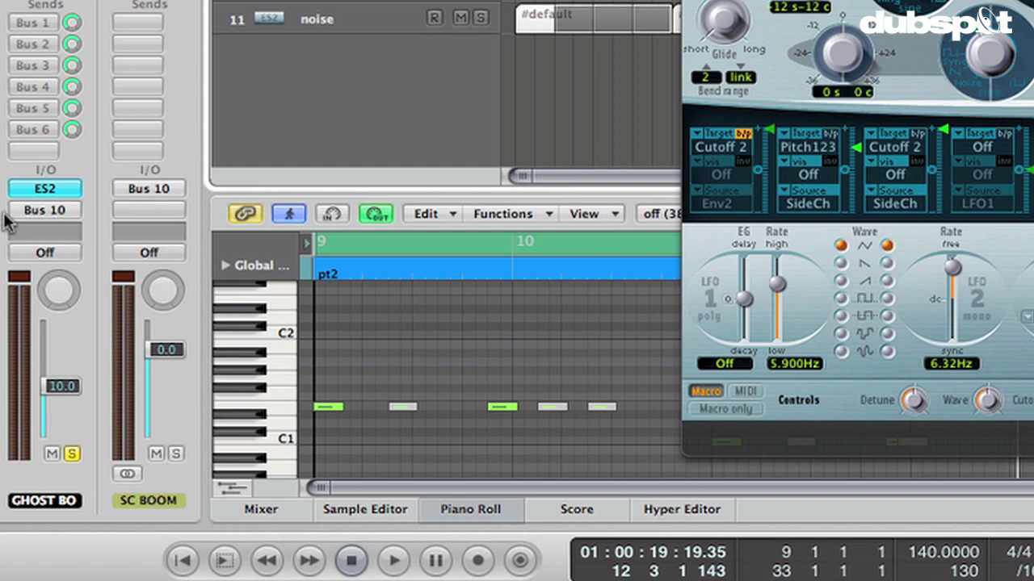
{"action": "left_click", "coordinate": [148, 211]}
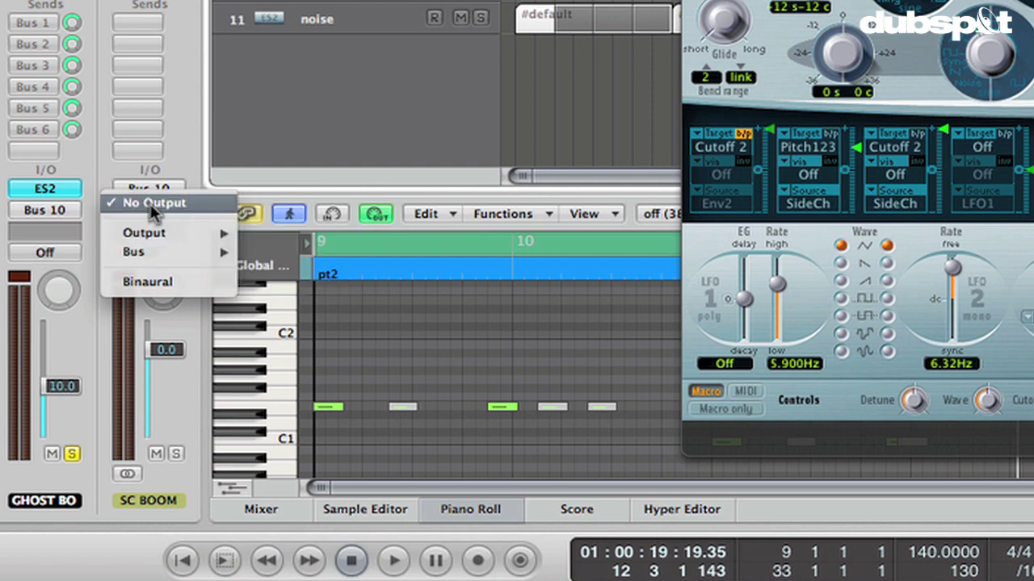
{"action": "mouse_move", "coordinate": [196, 239]}
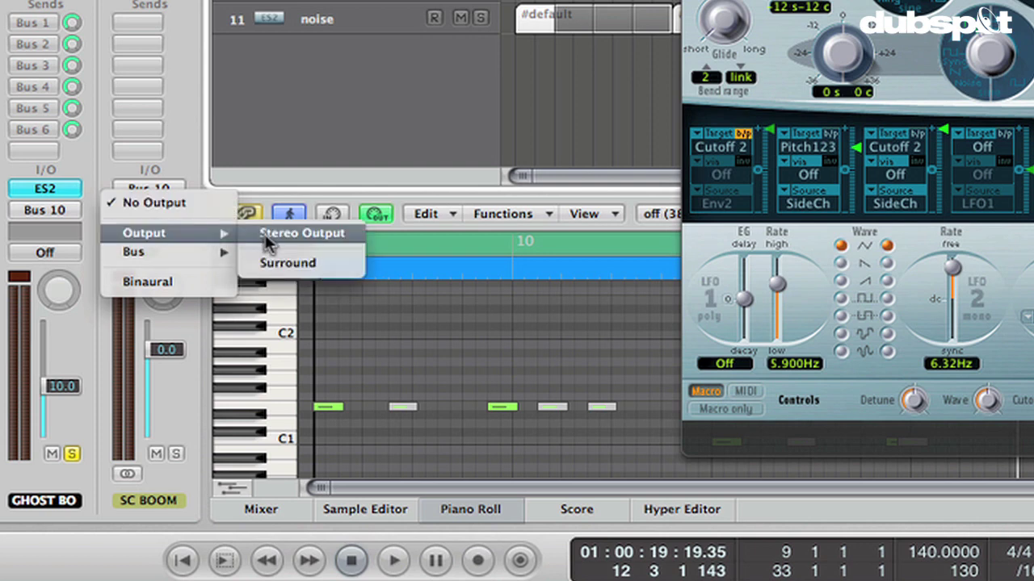
{"action": "left_click", "coordinate": [168, 208]}
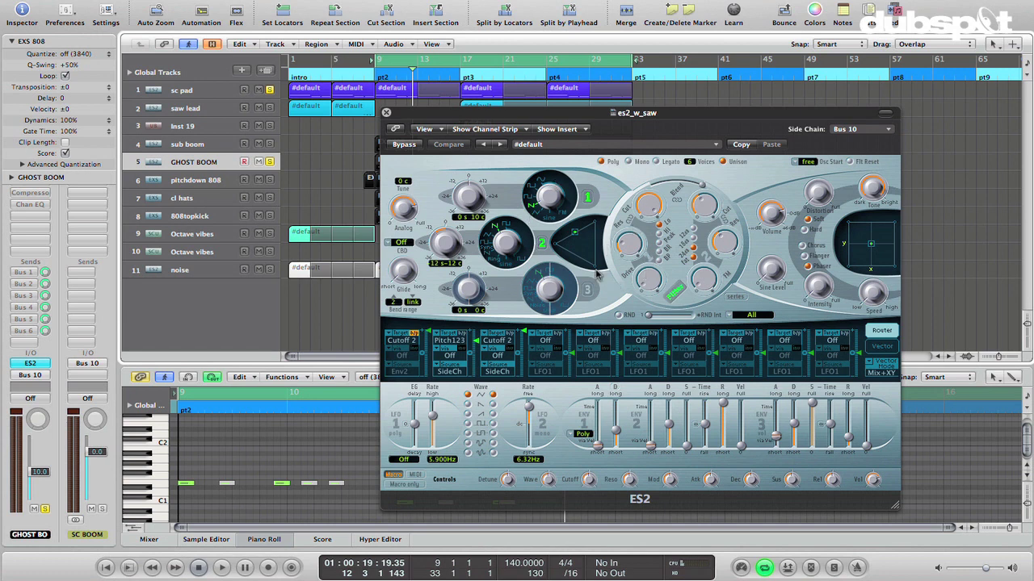
{"action": "left_click", "coordinate": [207, 94]}
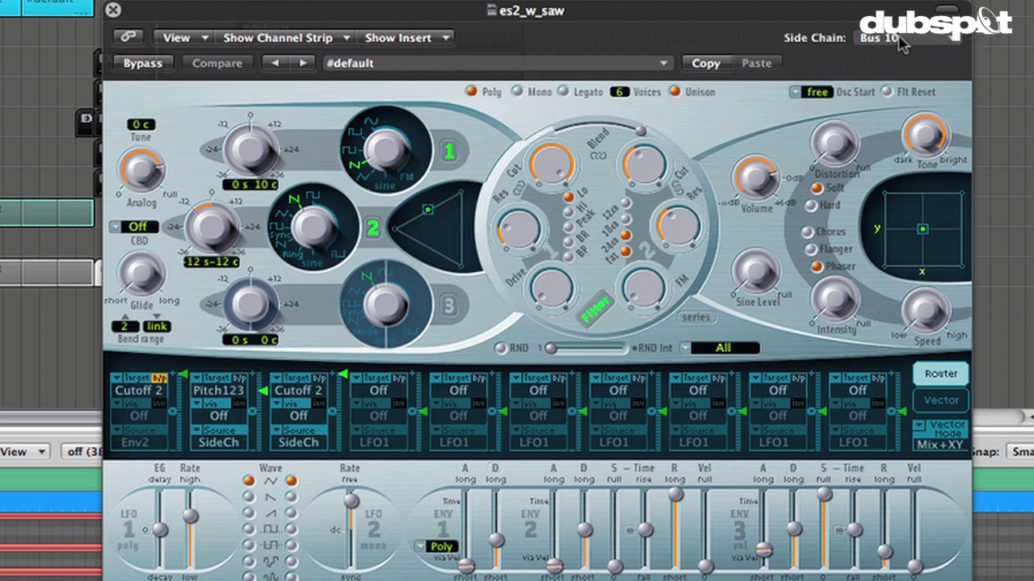
{"action": "left_click", "coordinate": [898, 43]}
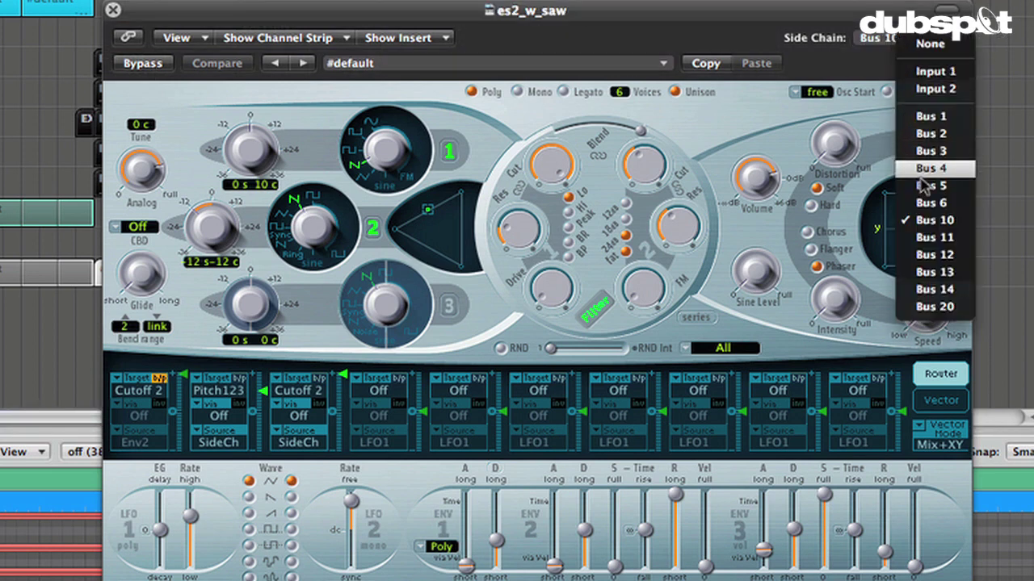
{"action": "left_click", "coordinate": [929, 221]}
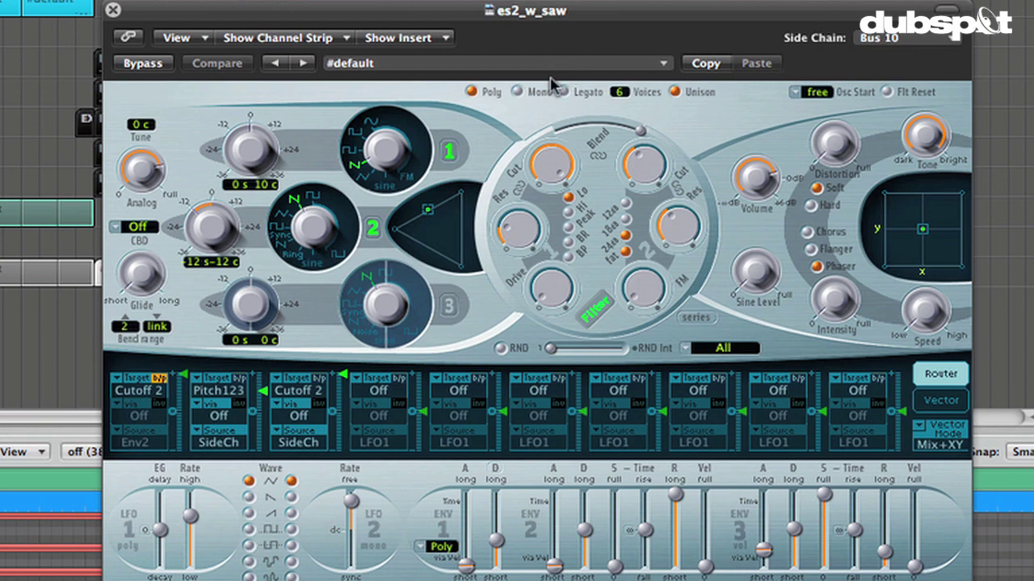
{"action": "left_click", "coordinate": [585, 71]}
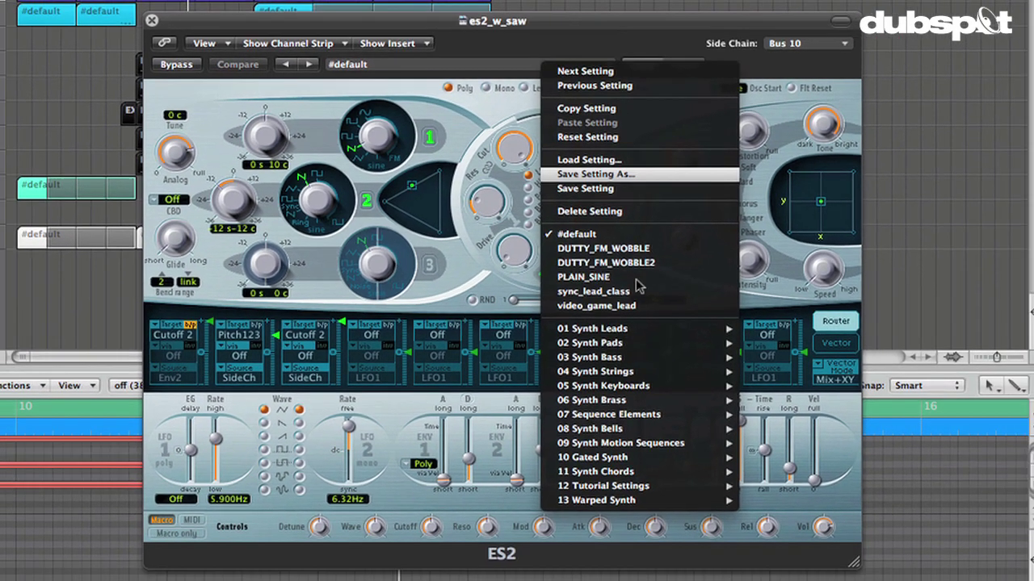
{"action": "mouse_move", "coordinate": [726, 574]}
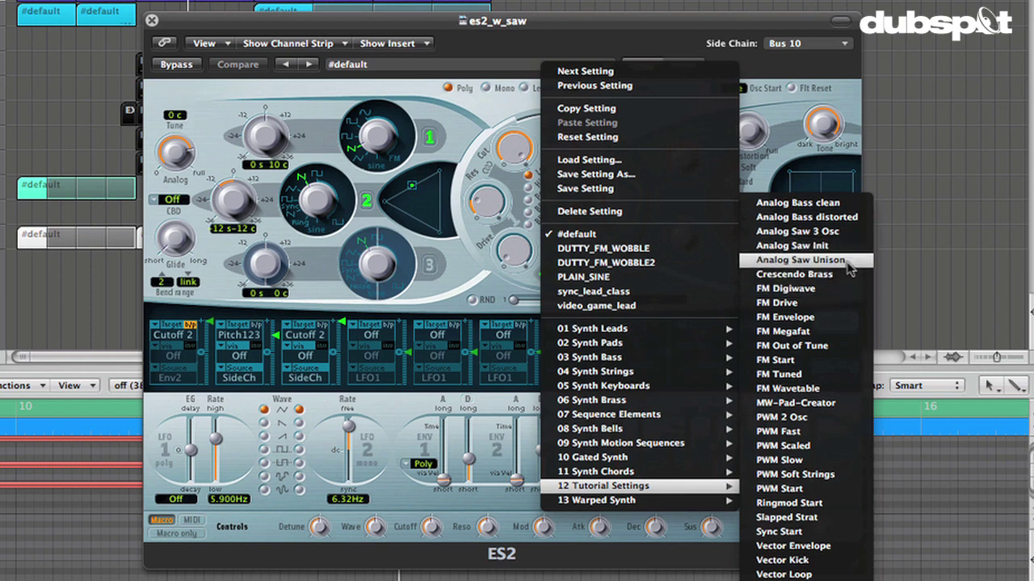
{"action": "left_click", "coordinate": [193, 369]}
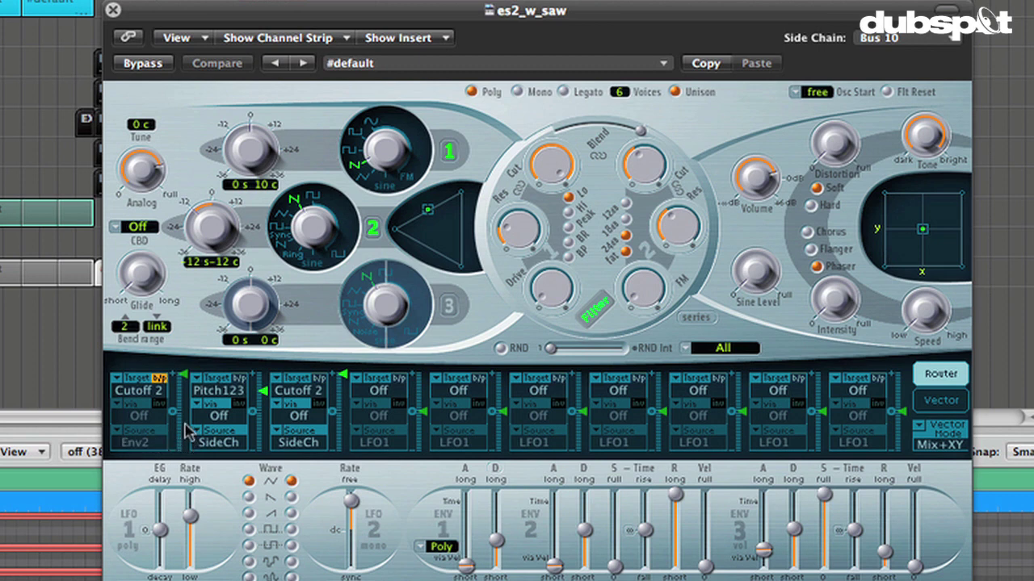
{"action": "left_click", "coordinate": [230, 392]}
{"action": "left_click", "coordinate": [305, 404]}
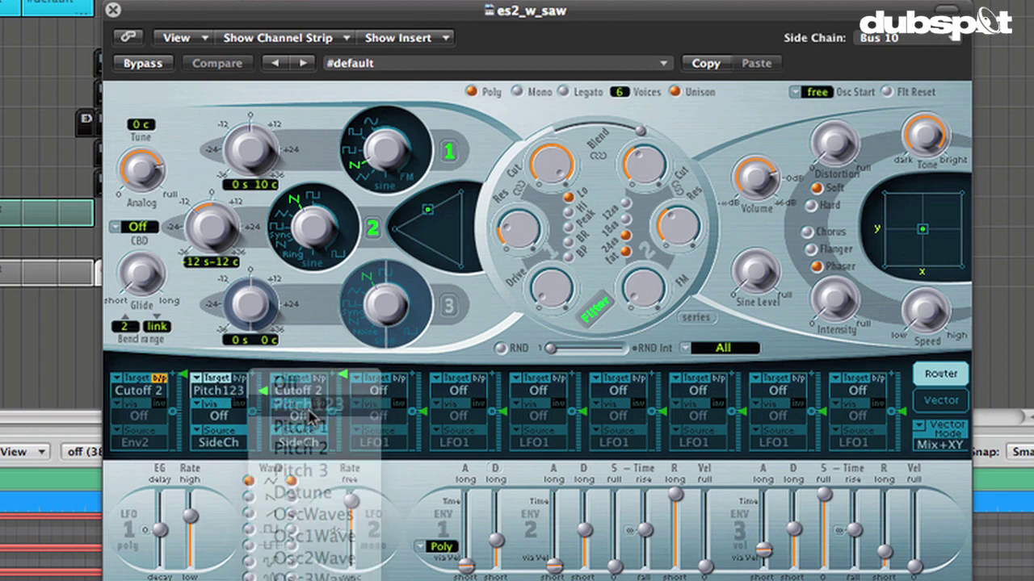
{"action": "left_click", "coordinate": [229, 444]}
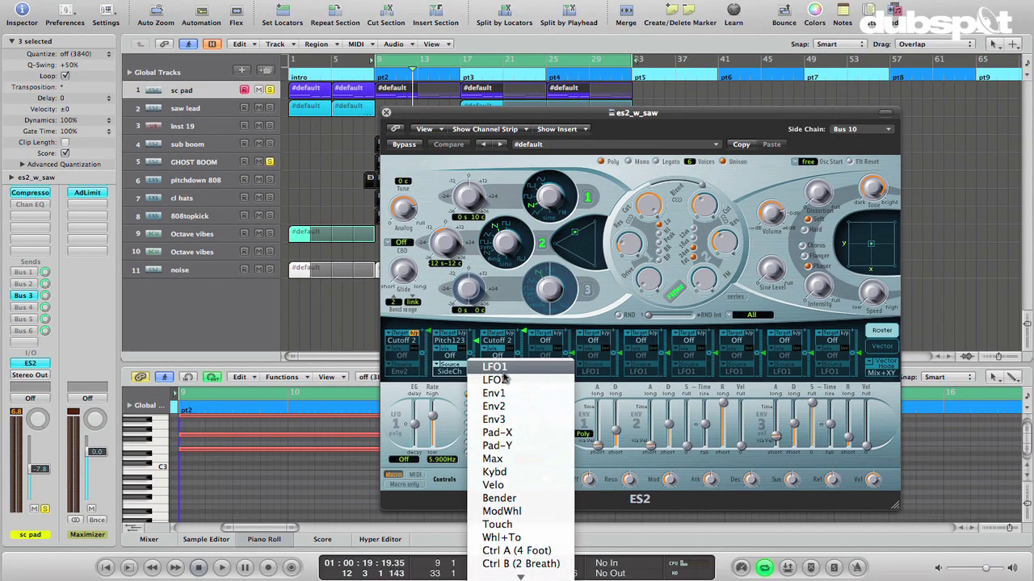
{"action": "mouse_move", "coordinate": [517, 574]}
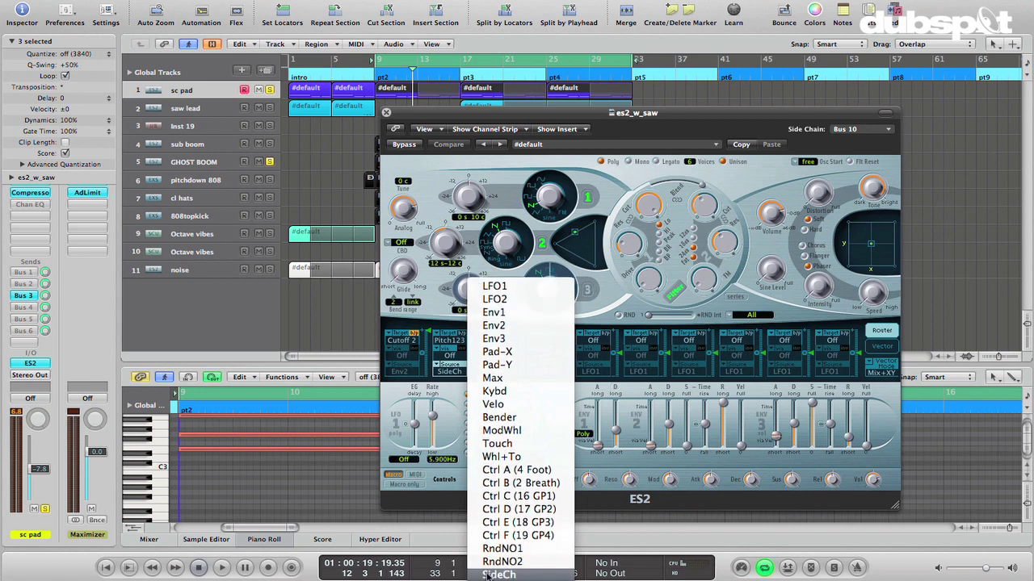
{"action": "left_click", "coordinate": [477, 574]}
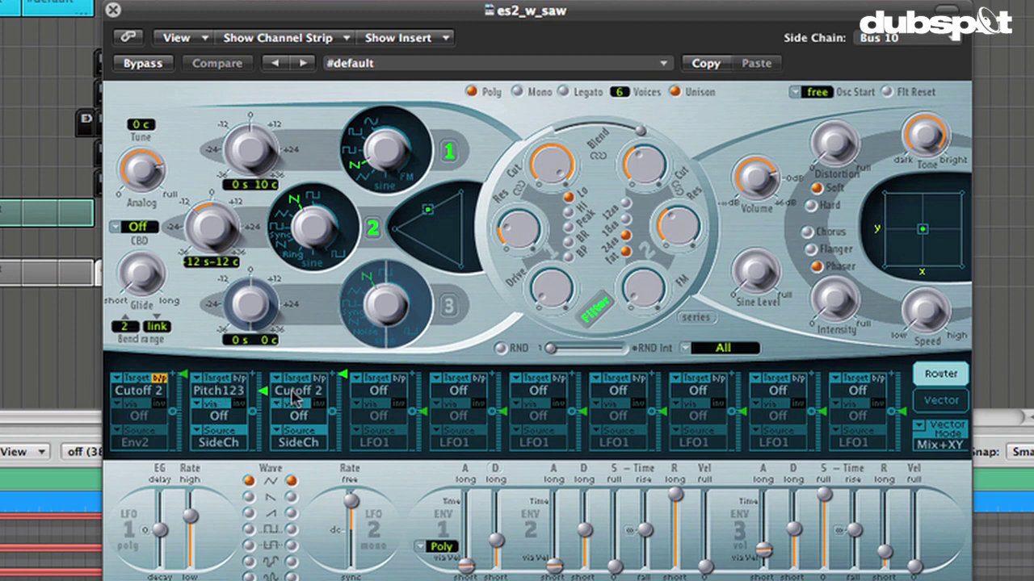
Step: Bypass router slot 3 (SideCh to Cutoff 2) and push slot 2's Pitch123 intensity to the top
{"action": "left_click", "coordinate": [317, 378]}
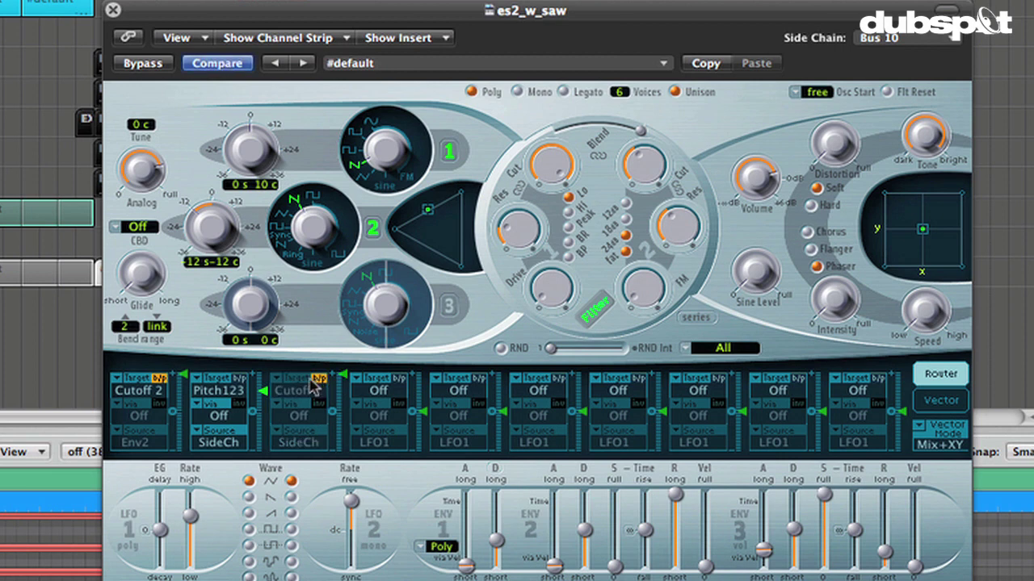
{"action": "mouse_move", "coordinate": [266, 399]}
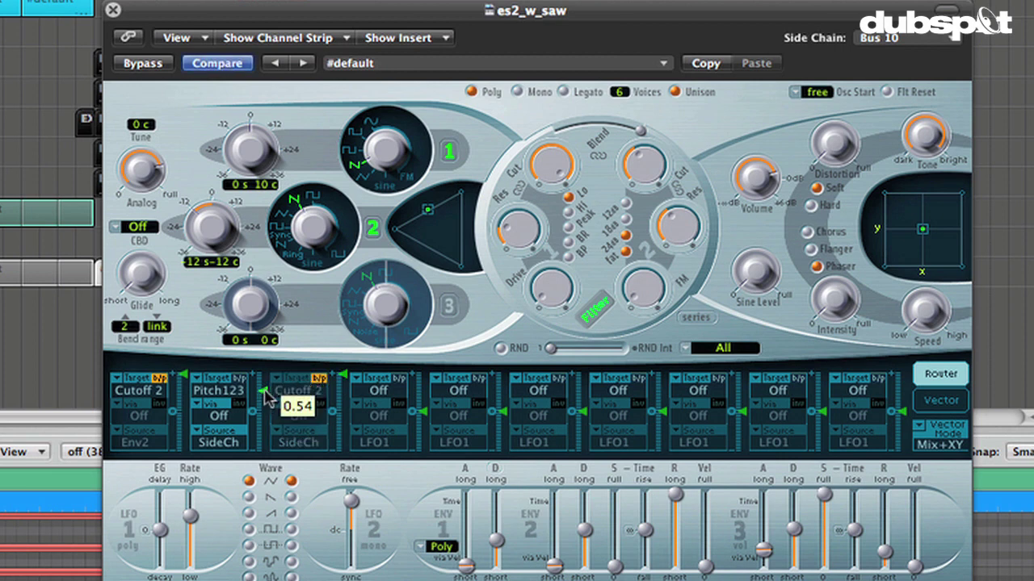
{"action": "left_click_drag", "start_coordinate": [267, 399], "coordinate": [266, 399]}
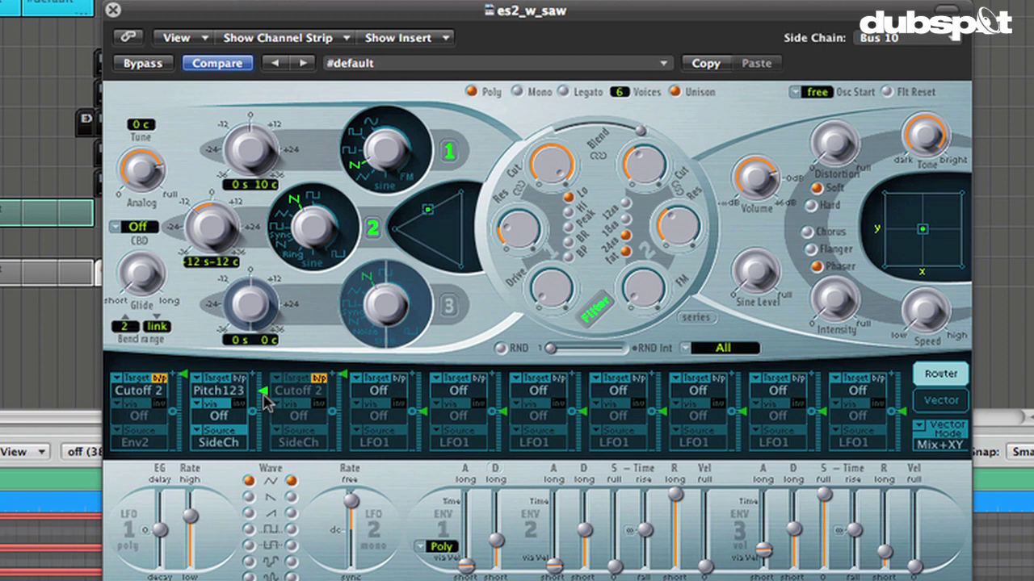
{"action": "left_click", "coordinate": [263, 397]}
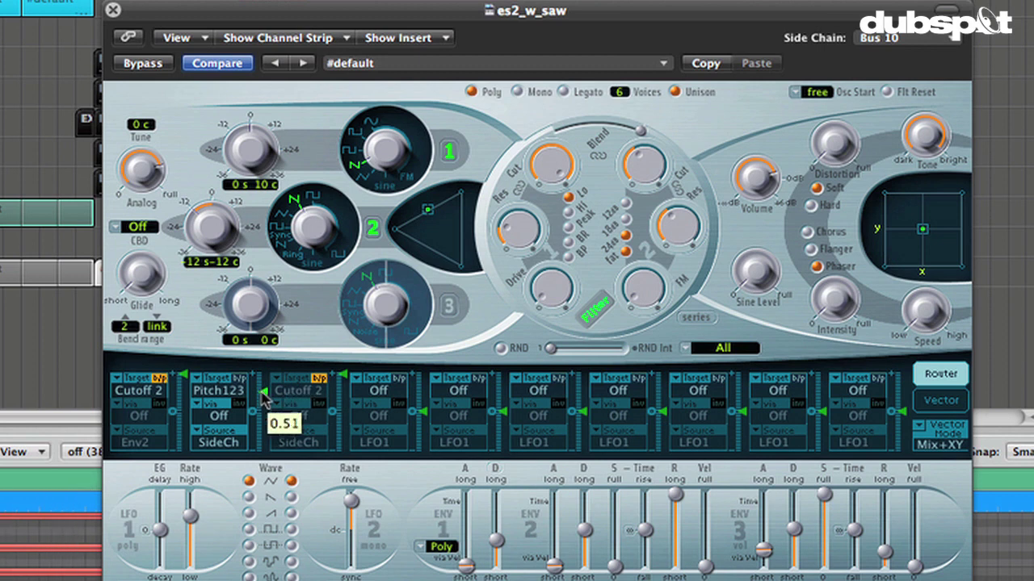
{"action": "left_click_drag", "start_coordinate": [263, 400], "coordinate": [263, 378]}
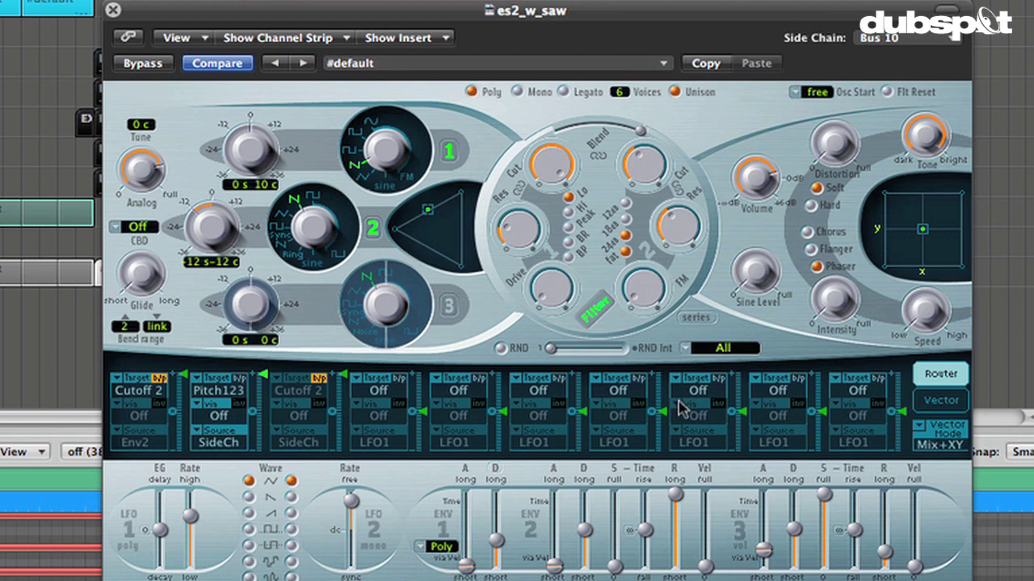
Step: Drag Filter 2's Cut knob up to 1.000, then back down to about 0.534
{"action": "left_click", "coordinate": [646, 172]}
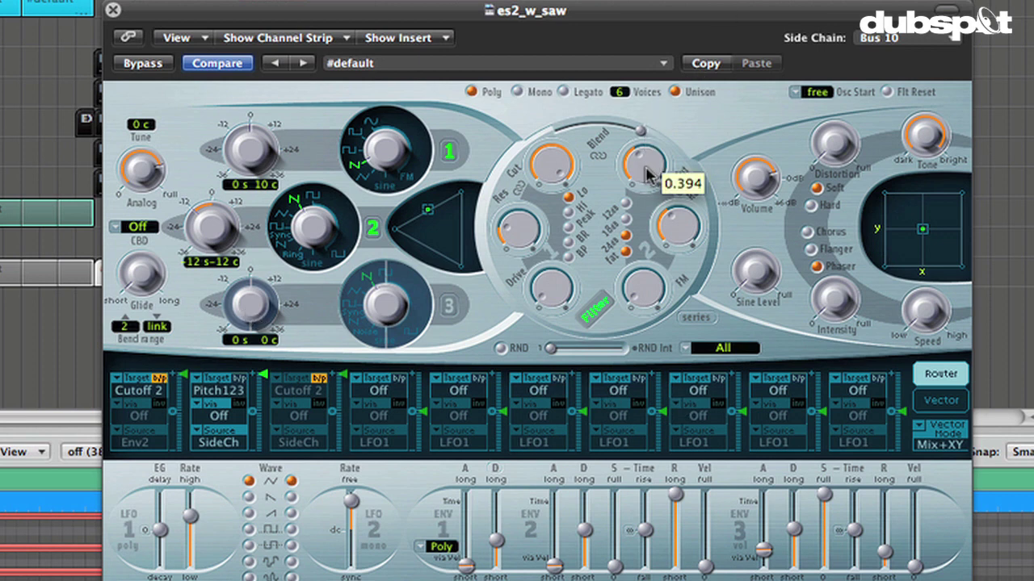
{"action": "left_click_drag", "start_coordinate": [646, 172], "coordinate": [646, 129]}
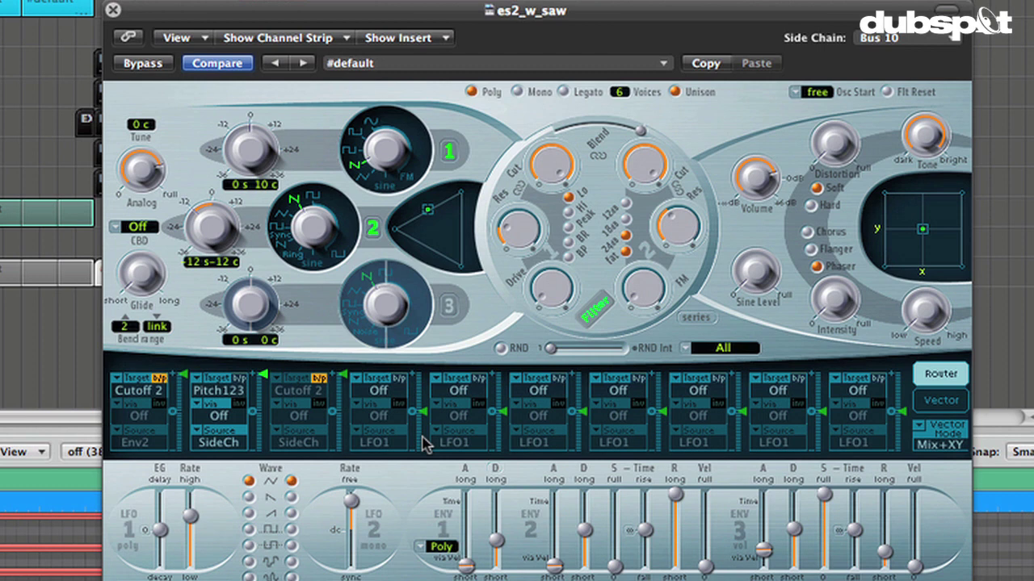
{"action": "left_click_drag", "start_coordinate": [650, 166], "coordinate": [687, 273]}
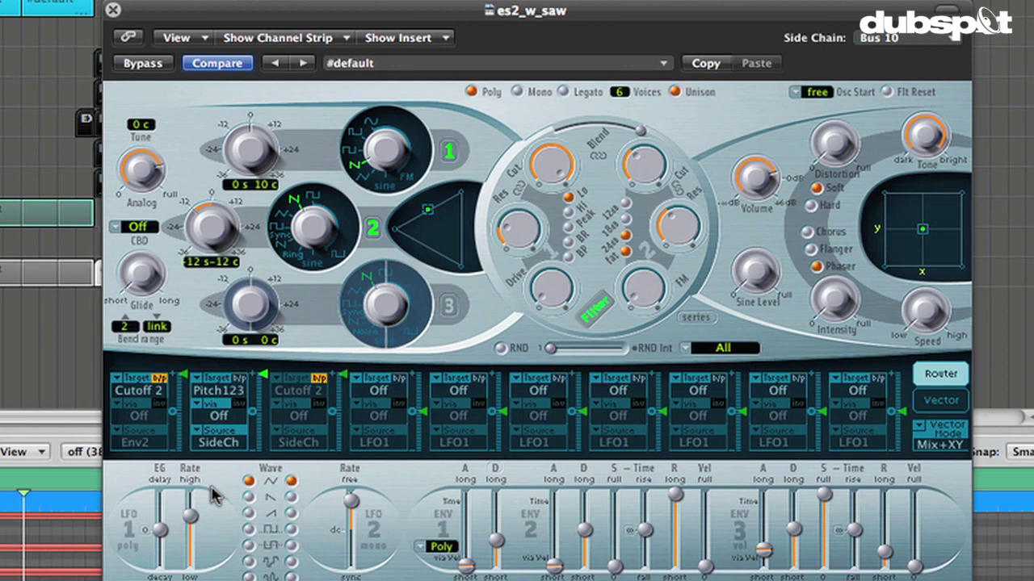
Step: Re-enable router slot 3's SideCh route, keeping Cutoff 2 as its target
{"action": "left_click", "coordinate": [319, 379]}
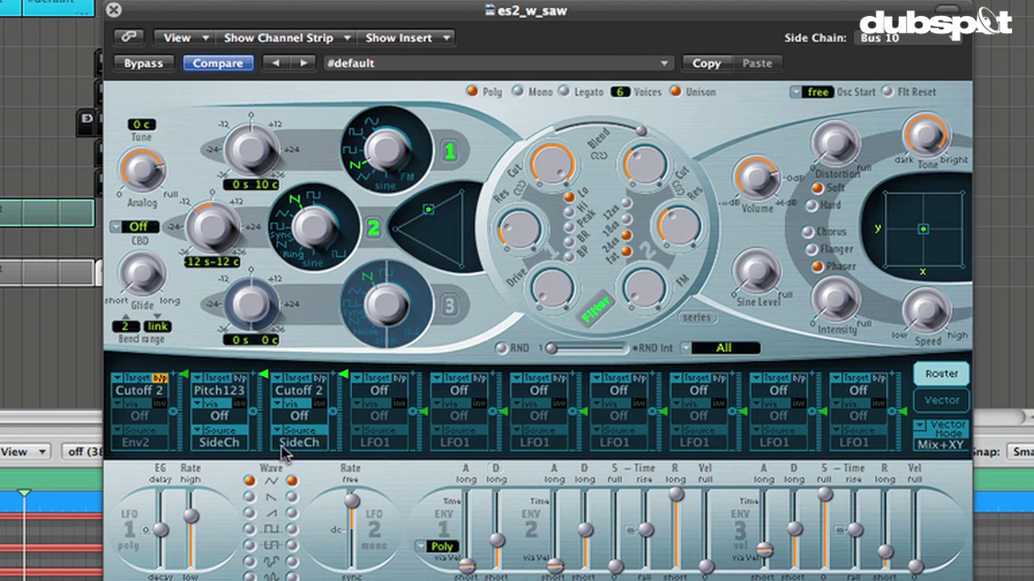
{"action": "left_click", "coordinate": [297, 391]}
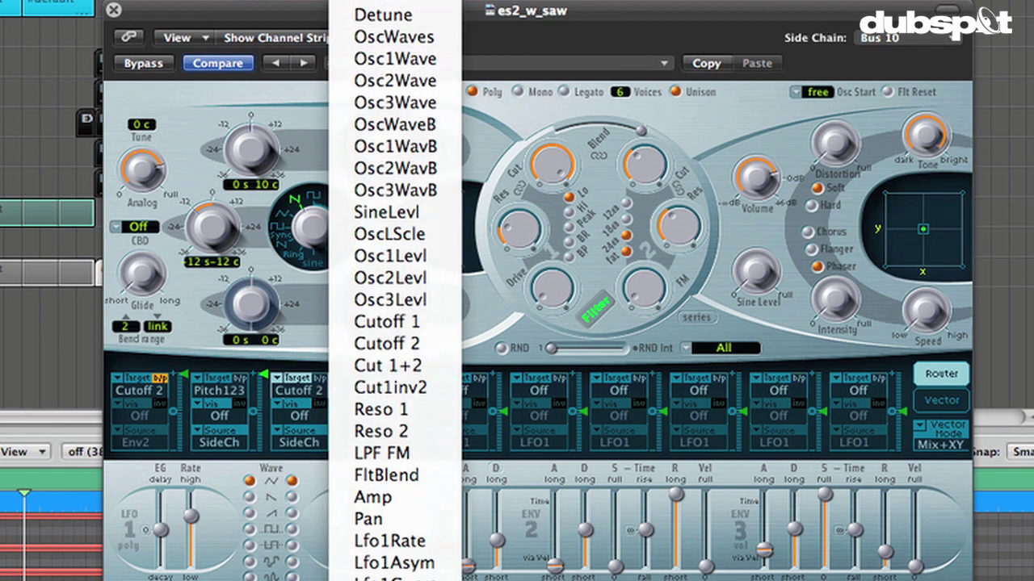
{"action": "left_click", "coordinate": [422, 349]}
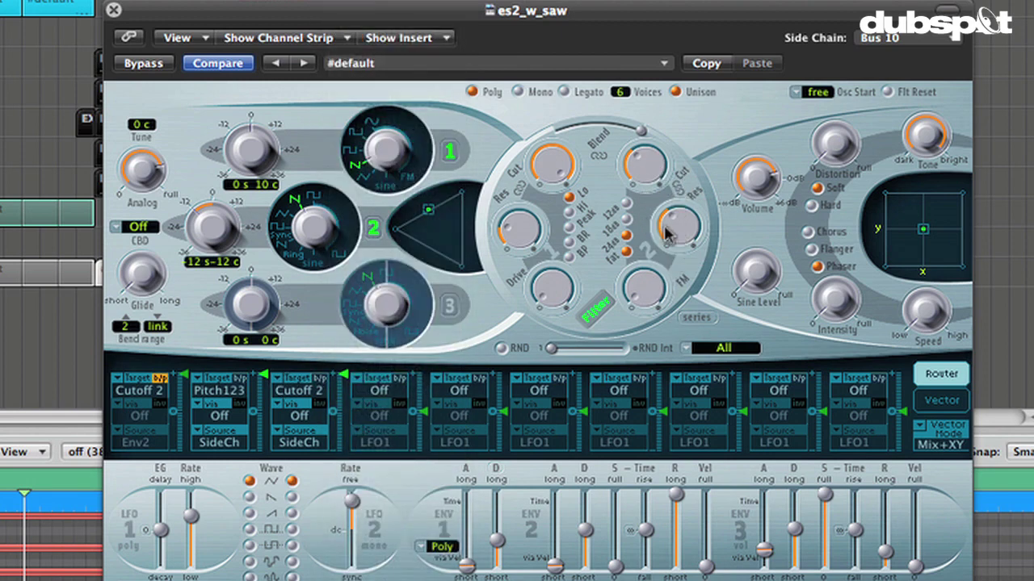
Step: Check Filter 2's resonance and cutoff, then bypass and restore the SideCh-to-Pitch123 route to compare
{"action": "left_click", "coordinate": [677, 236]}
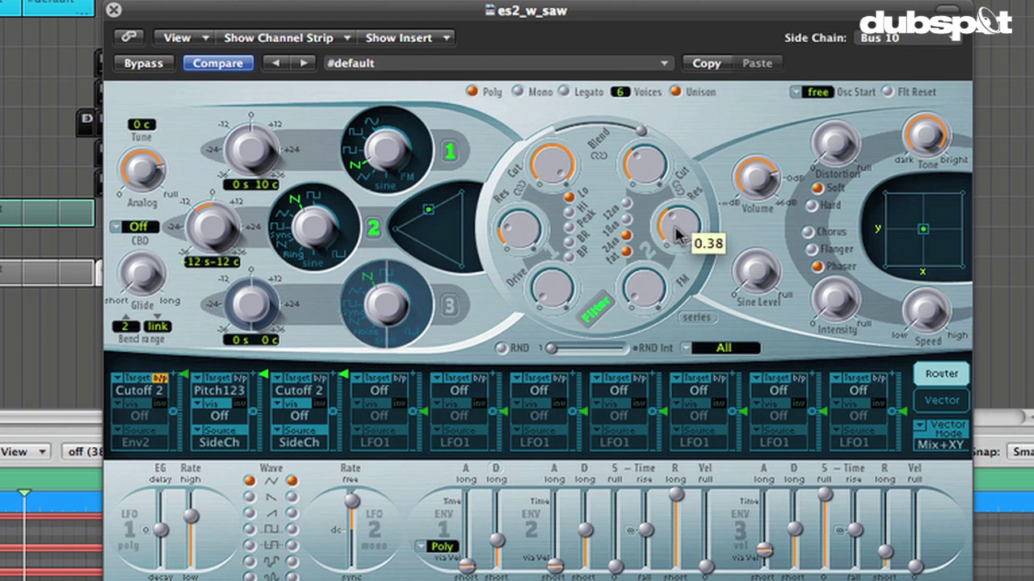
{"action": "left_click", "coordinate": [646, 179]}
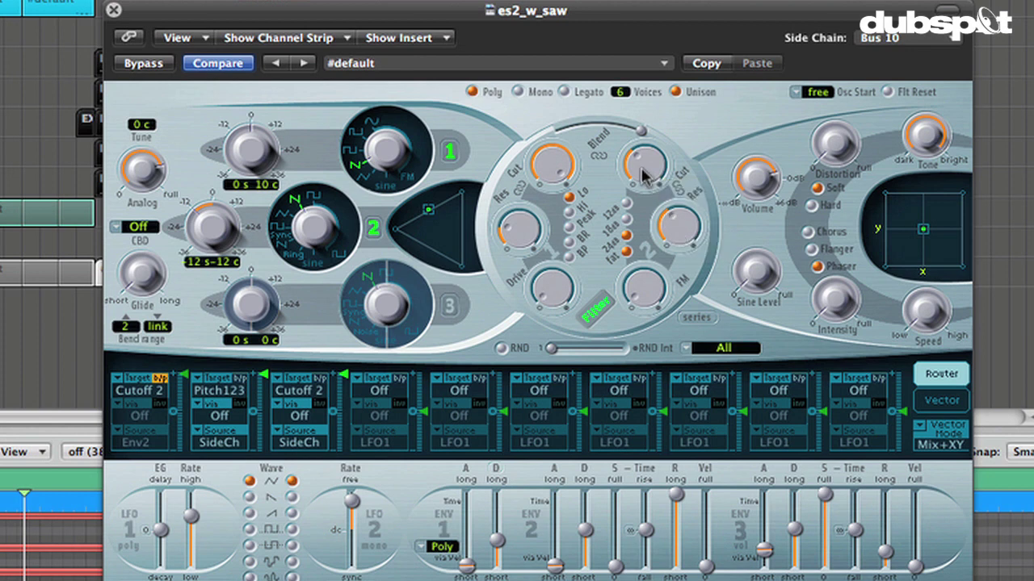
{"action": "left_click", "coordinate": [648, 177]}
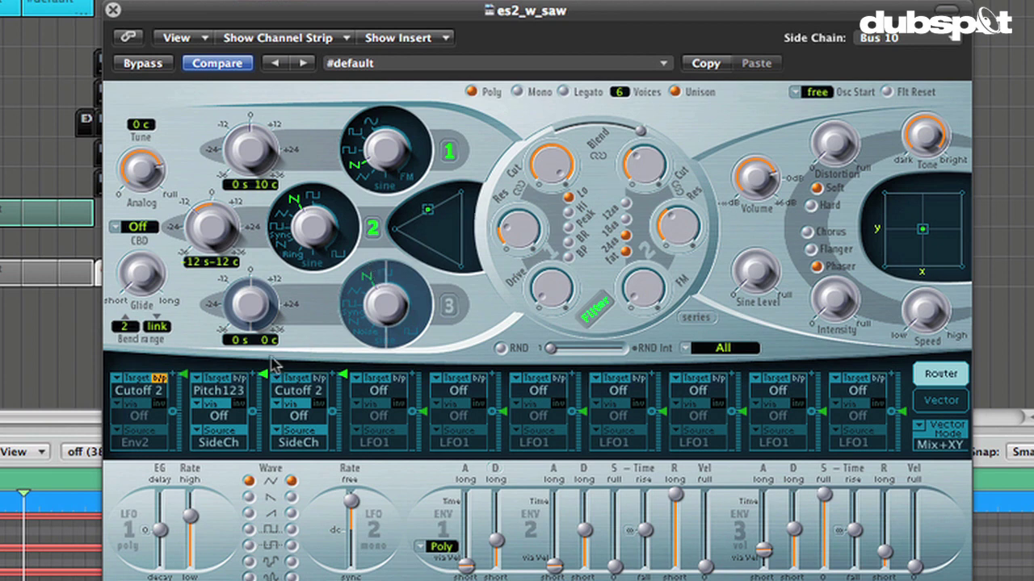
{"action": "left_click", "coordinate": [239, 378]}
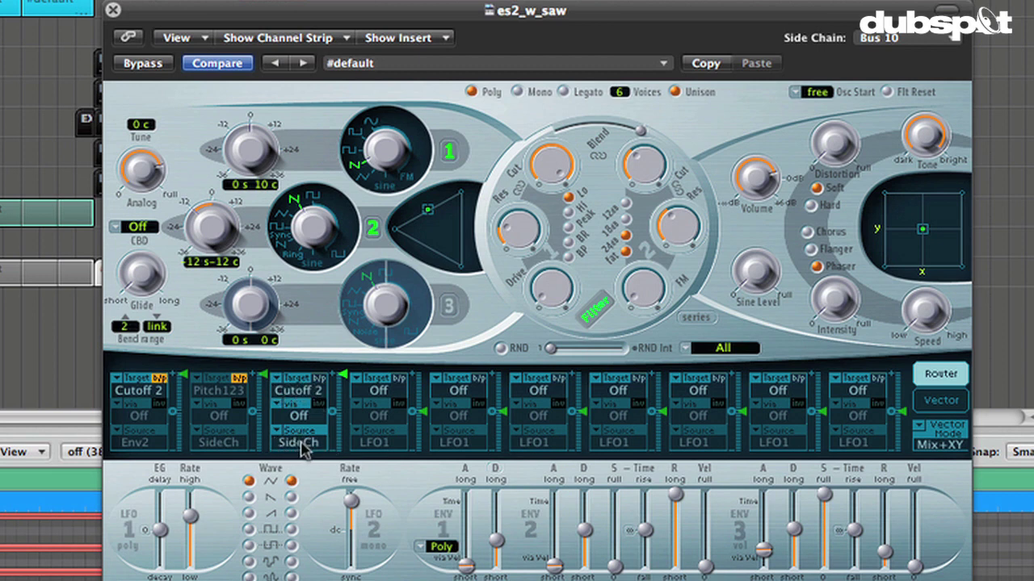
{"action": "left_click", "coordinate": [238, 378]}
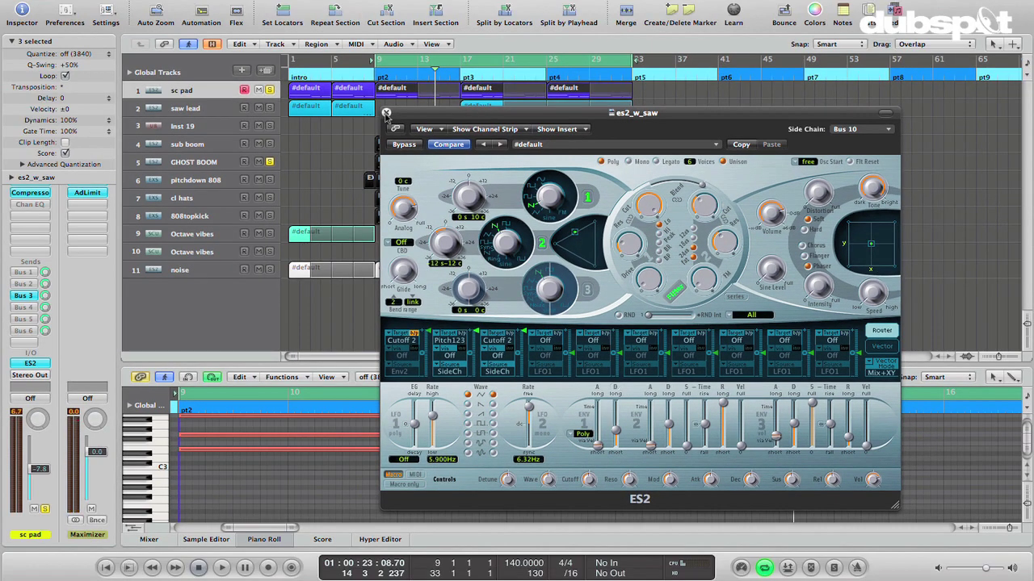
Step: Set the cycle to bars 17–21 over saw lead's pt3 region, reopen sc pad's ES2, and select saw lead
{"action": "left_click", "coordinate": [386, 113]}
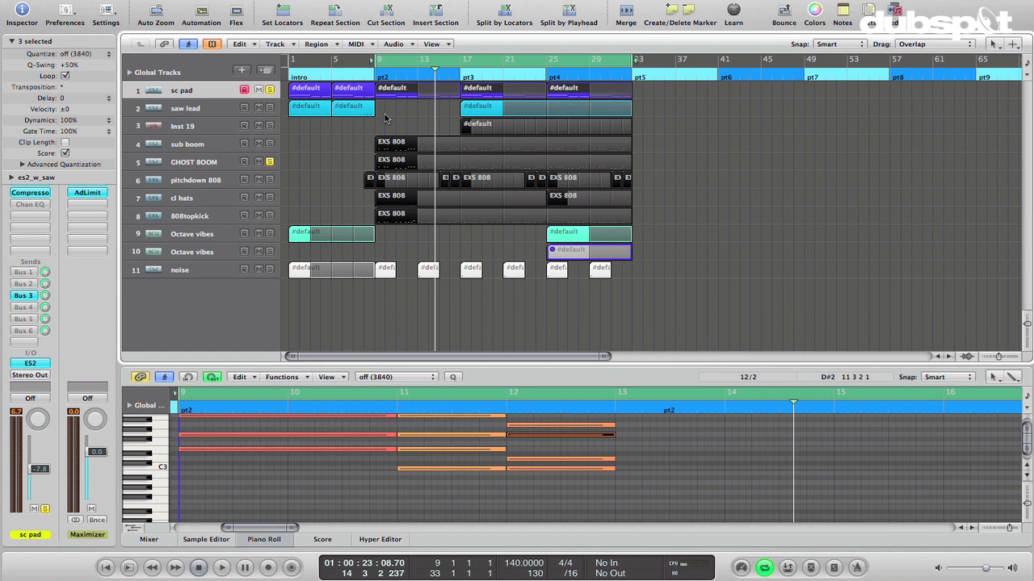
{"action": "left_click", "coordinate": [475, 106]}
{"action": "left_click_drag", "start_coordinate": [458, 60], "coordinate": [504, 65]}
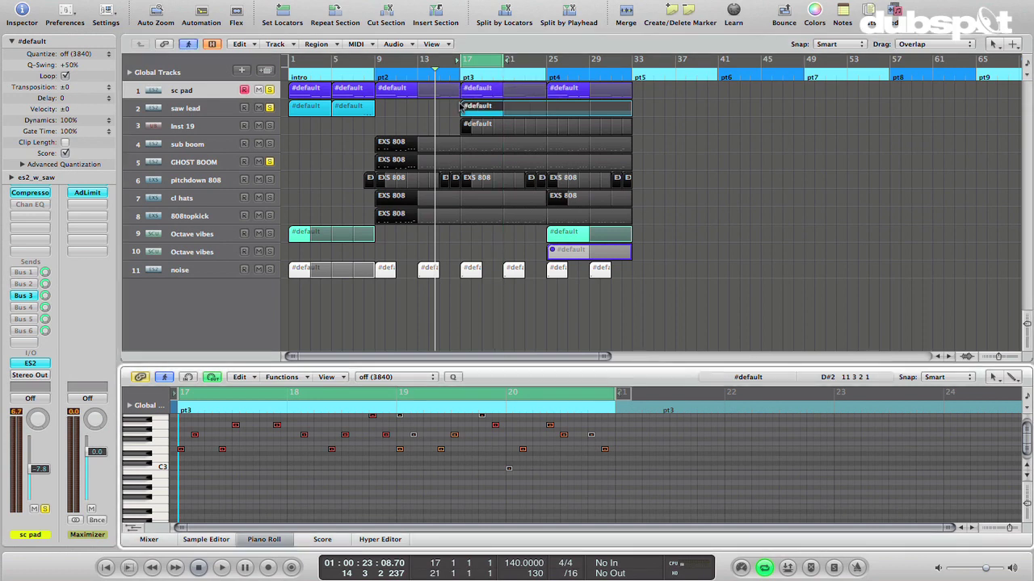
{"action": "left_click", "coordinate": [45, 365]}
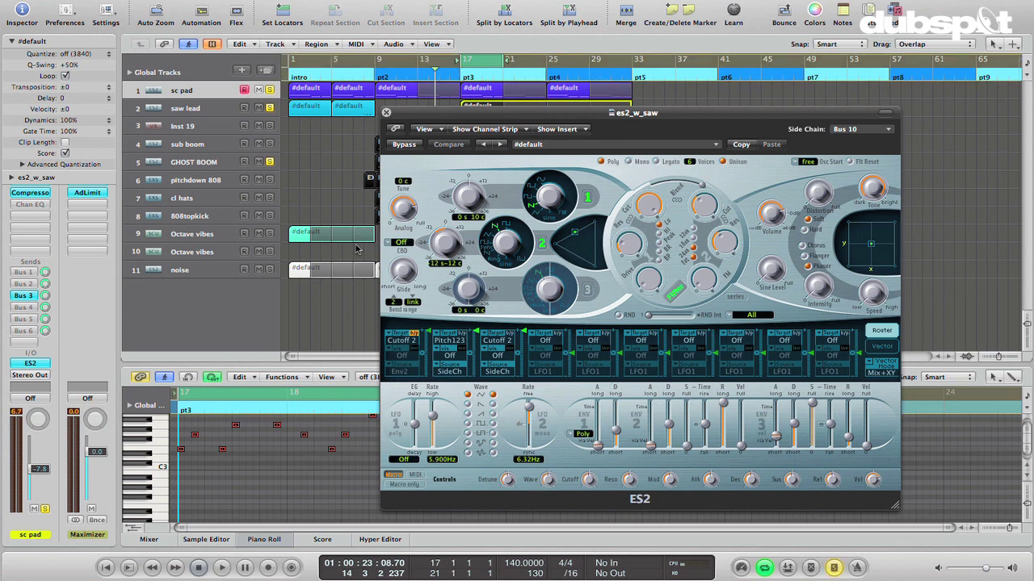
{"action": "left_click", "coordinate": [205, 108]}
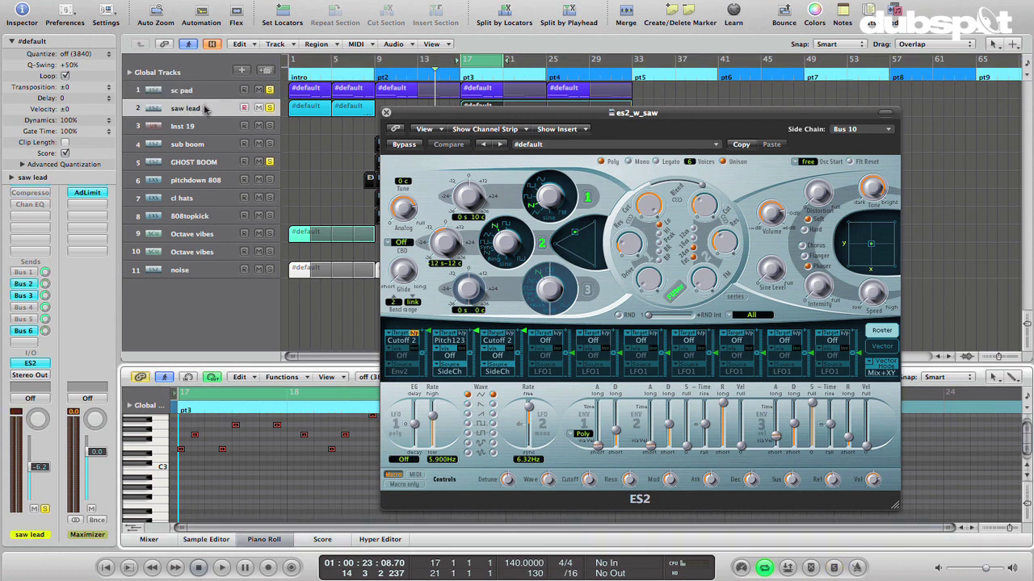
Step: Open saw lead's ES2, unsolo sc pad, play with GHOST BOOM soloed, and bypass Env2-to-Cut 1+2
{"action": "left_click", "coordinate": [31, 365]}
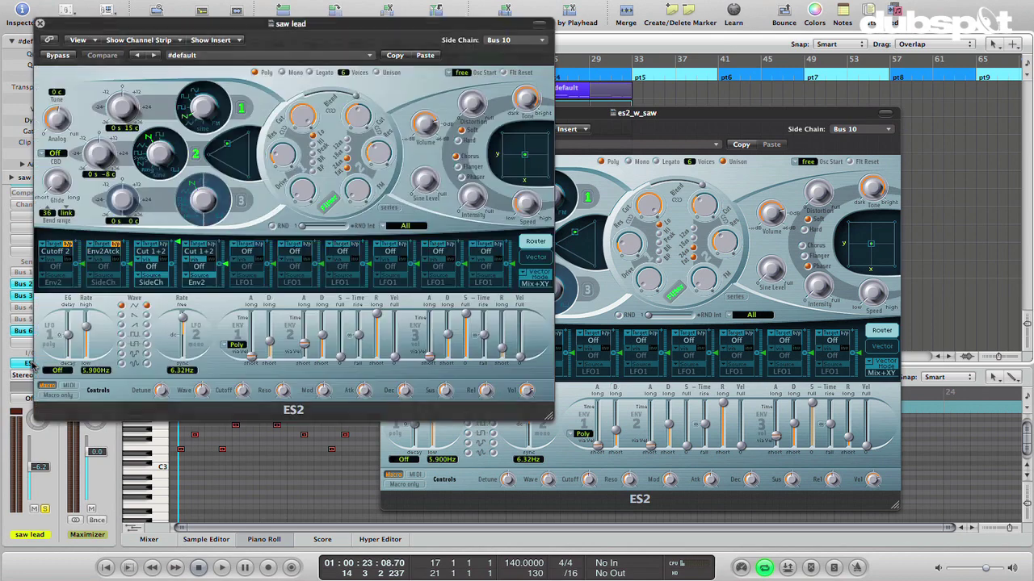
{"action": "left_click_drag", "start_coordinate": [194, 29], "coordinate": [539, 119]}
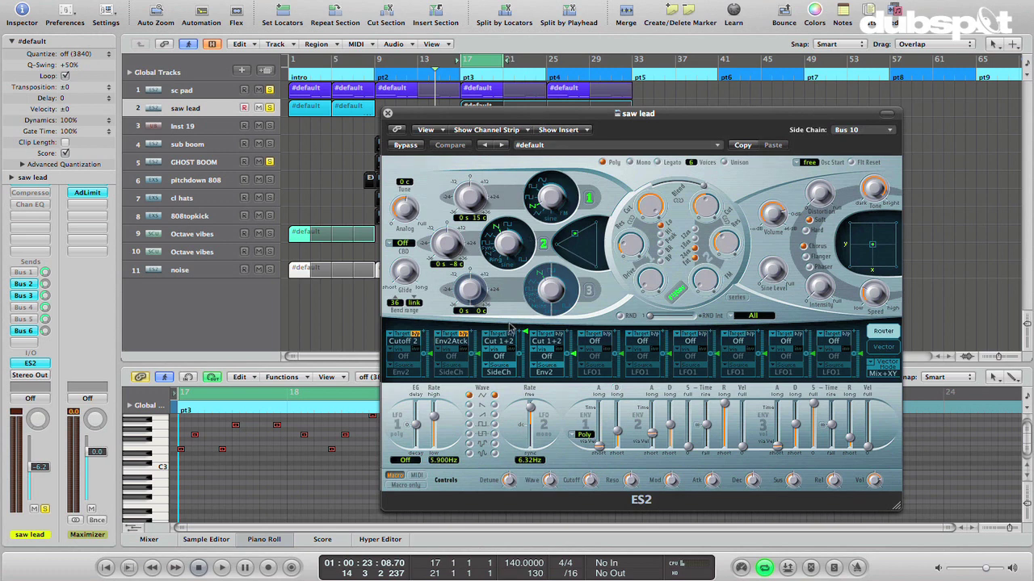
{"action": "left_click", "coordinate": [270, 90]}
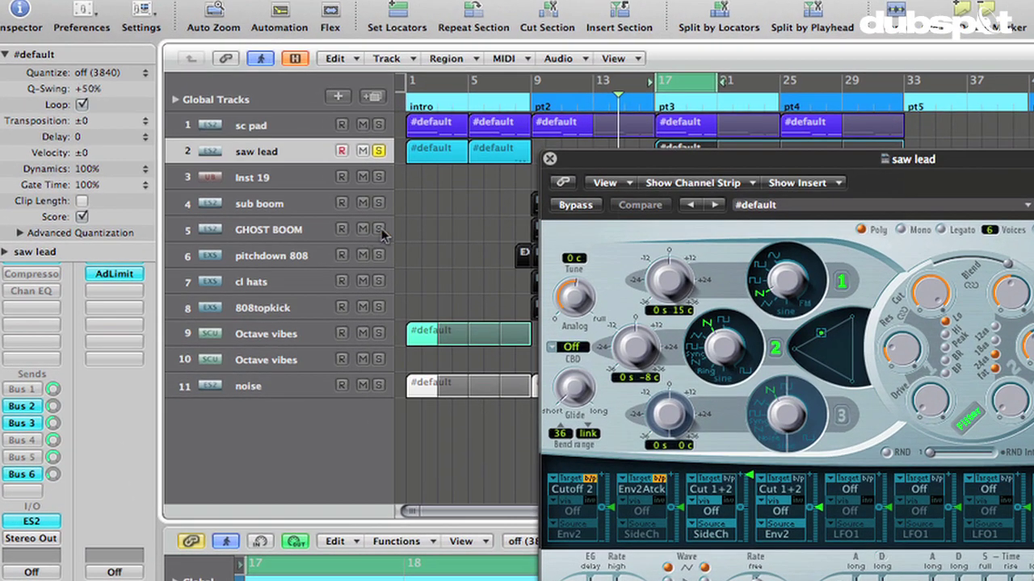
{"action": "key", "text": "space"}
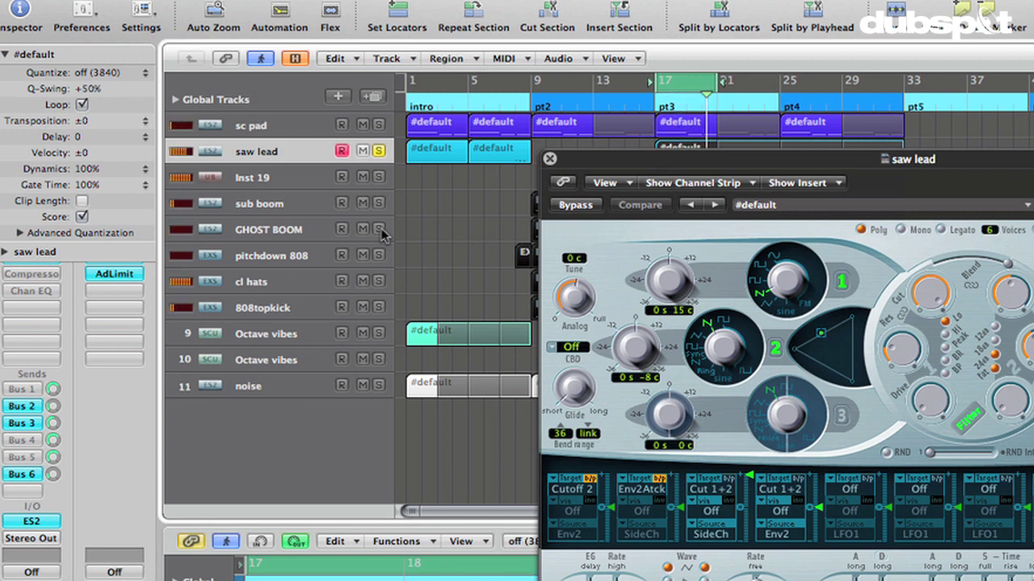
{"action": "left_click", "coordinate": [380, 230]}
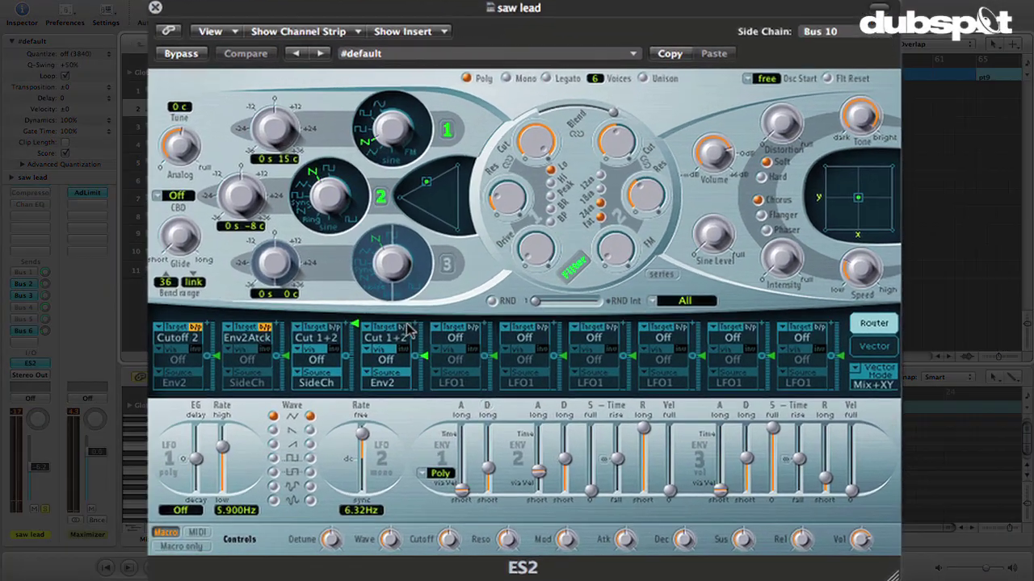
{"action": "left_click", "coordinate": [404, 327]}
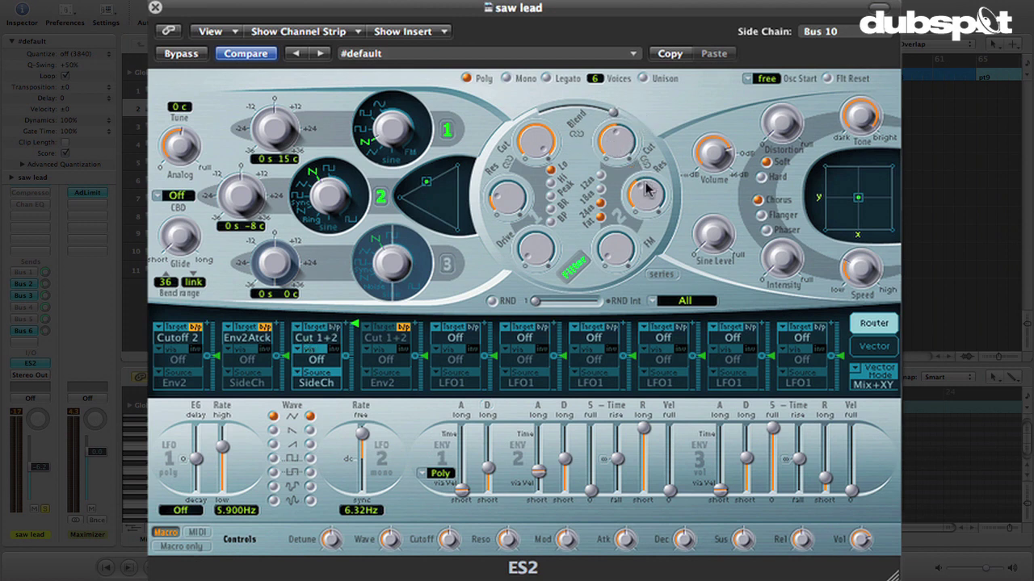
Step: Nudge the saw lead ES2's filter 2 resonance up to 0.42, then return it to 0.38
{"action": "mouse_move", "coordinate": [649, 196]}
{"action": "mouse_move", "coordinate": [614, 147]}
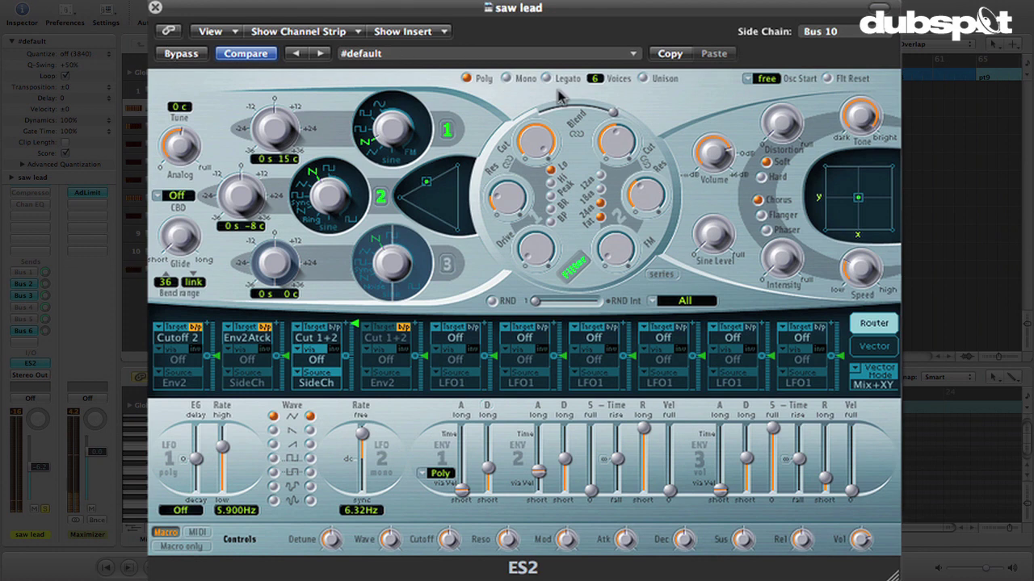
{"action": "left_click_drag", "start_coordinate": [637, 195], "coordinate": [618, 163]}
{"action": "left_click_drag", "start_coordinate": [632, 200], "coordinate": [653, 220]}
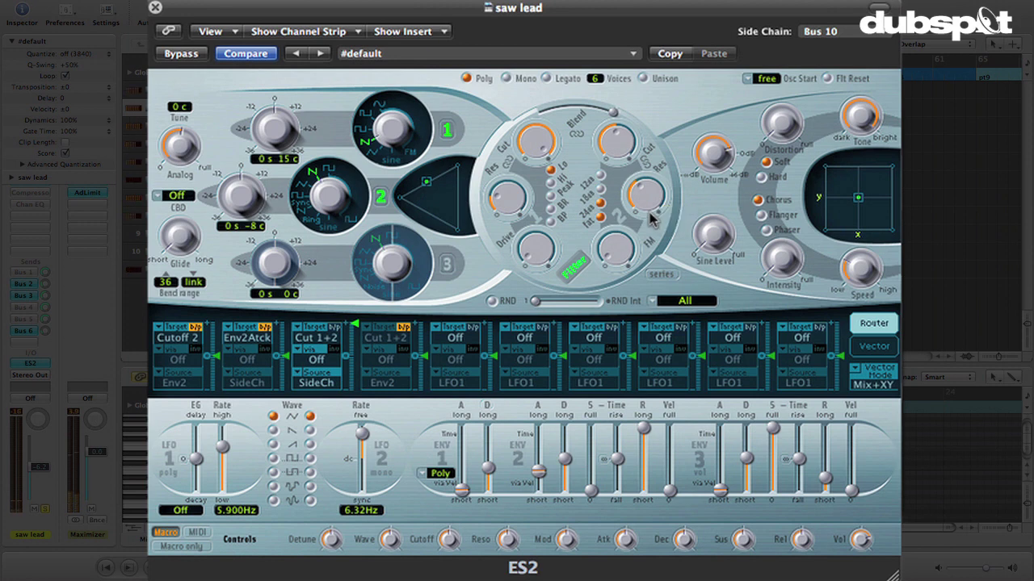
Step: Sweep filter 2 cutoff up and down, settling it at about 0.32
{"action": "left_click_drag", "start_coordinate": [610, 139], "coordinate": [599, 50]}
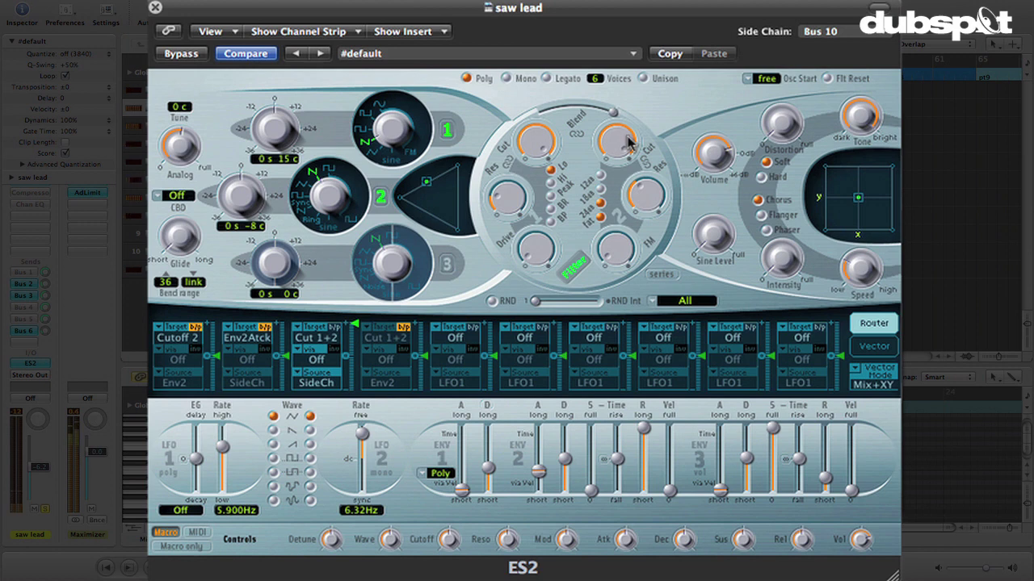
{"action": "left_click_drag", "start_coordinate": [628, 142], "coordinate": [656, 271]}
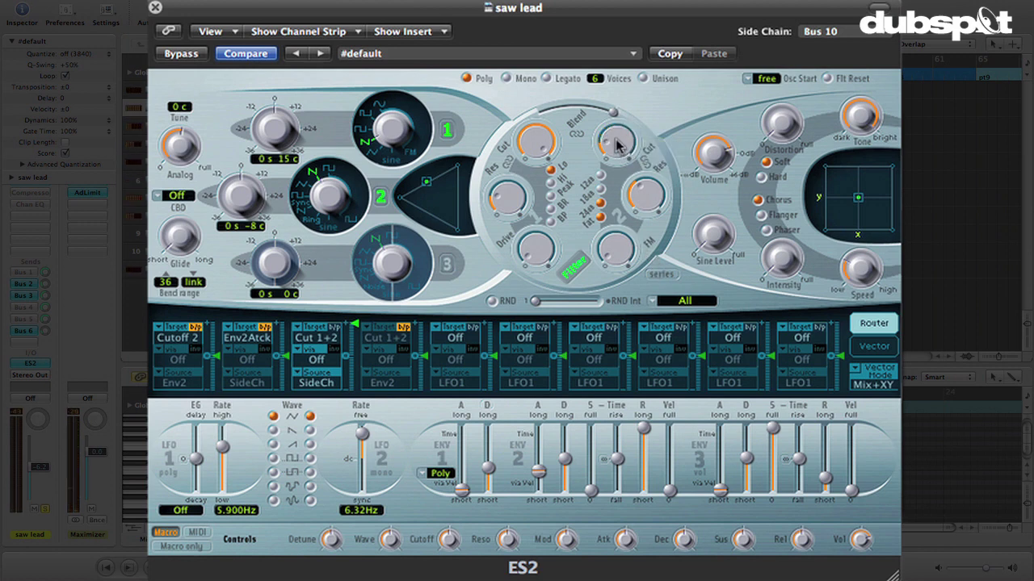
{"action": "left_click_drag", "start_coordinate": [618, 146], "coordinate": [621, 115]}
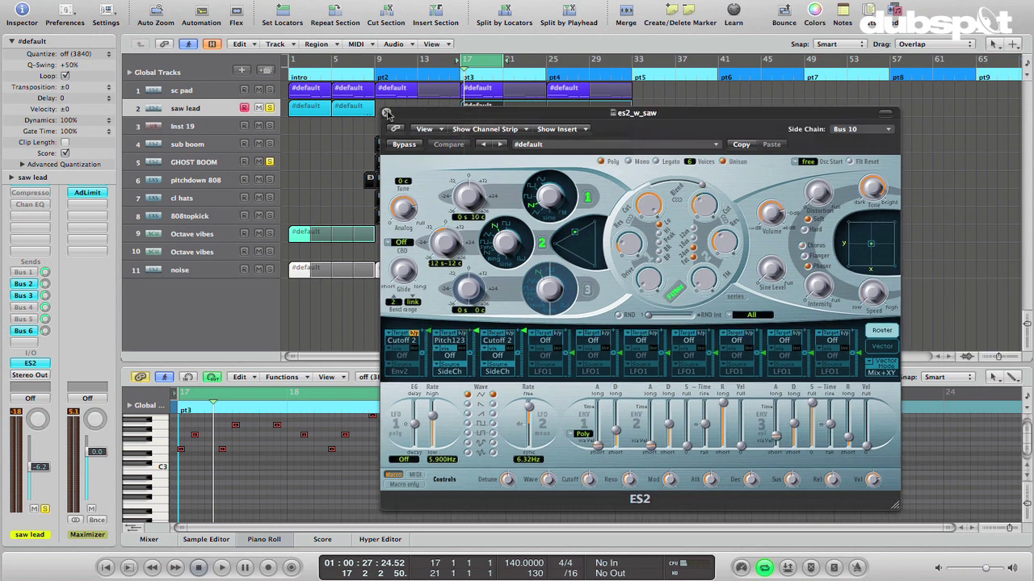
Step: Close the ES2 window, set the cycle to bars 9–25, and show the EXS 808 pt2 region's notes
{"action": "left_click", "coordinate": [387, 116]}
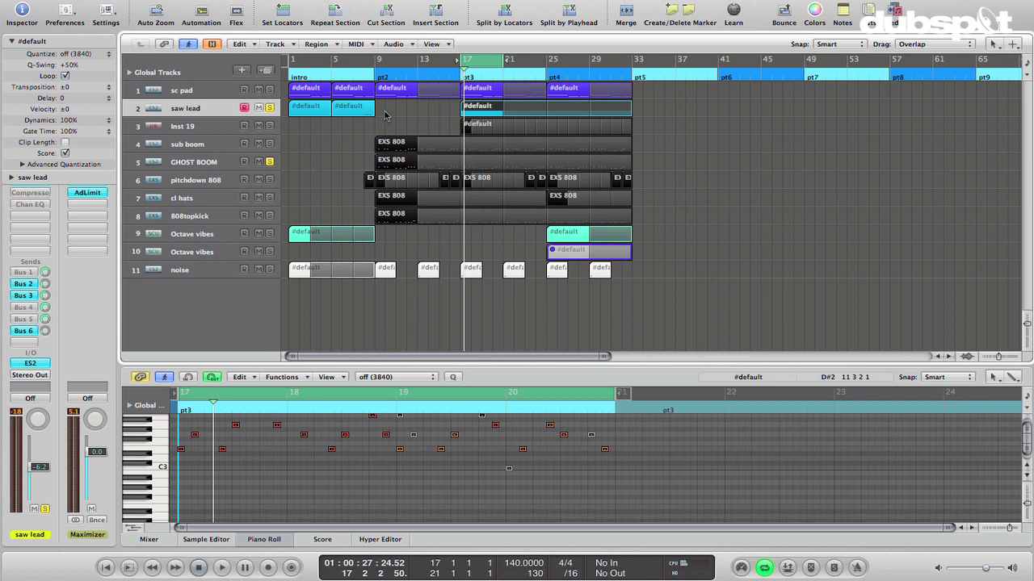
{"action": "left_click", "coordinate": [473, 105]}
{"action": "left_click_drag", "start_coordinate": [502, 60], "coordinate": [548, 62]}
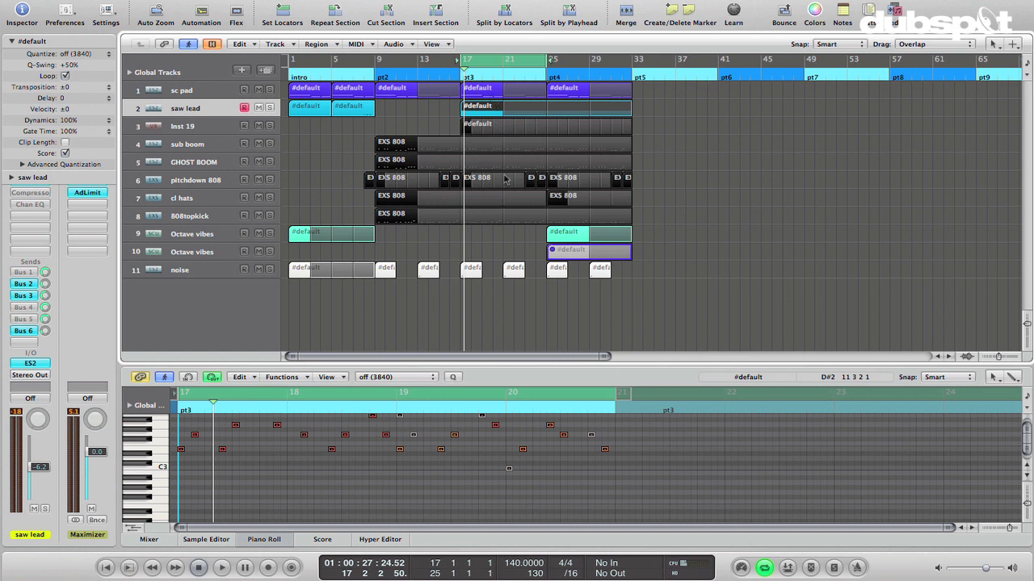
{"action": "left_click", "coordinate": [385, 92], "text": "shift"}
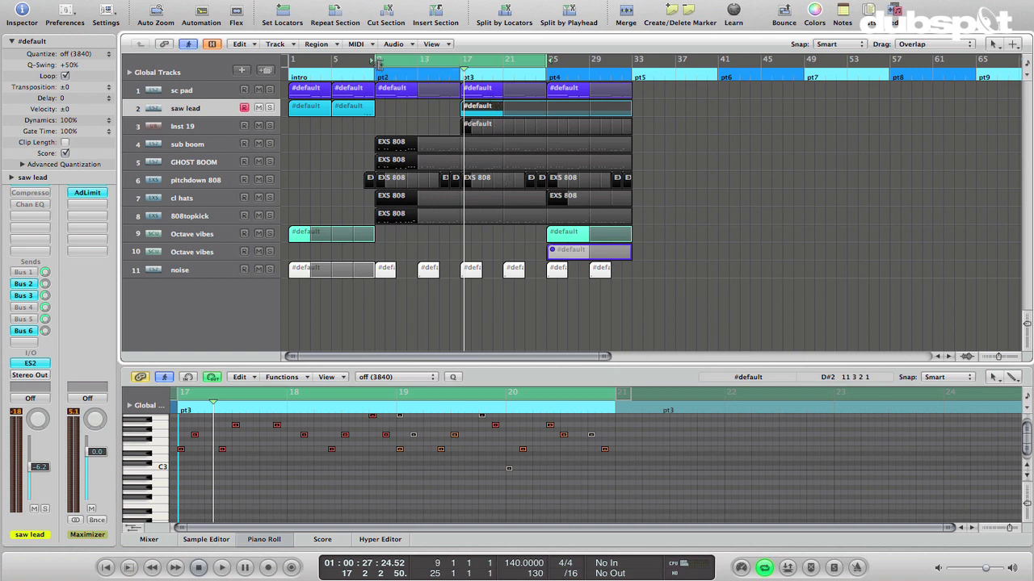
{"action": "left_click", "coordinate": [398, 164]}
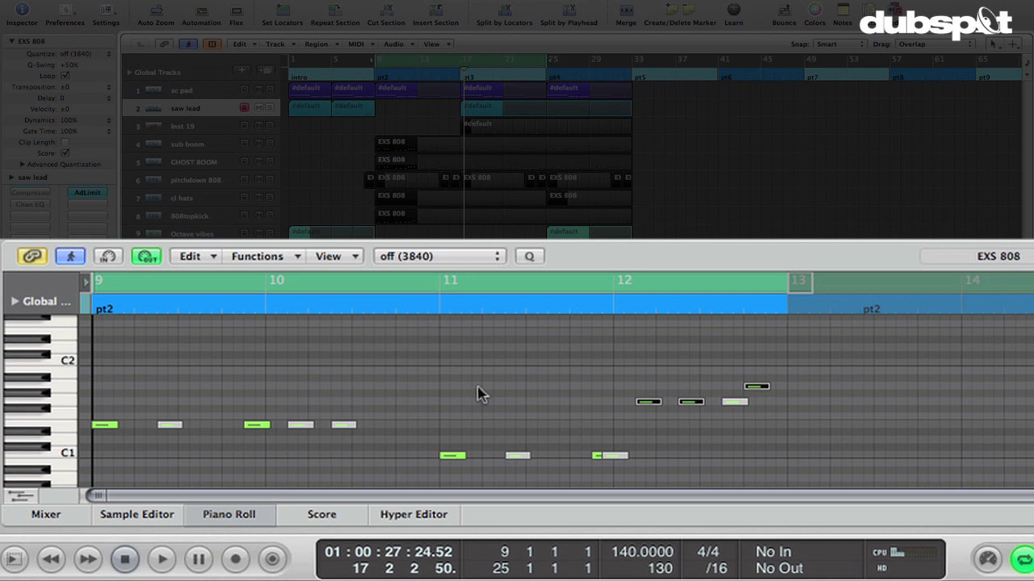
{"action": "key", "text": "space"}
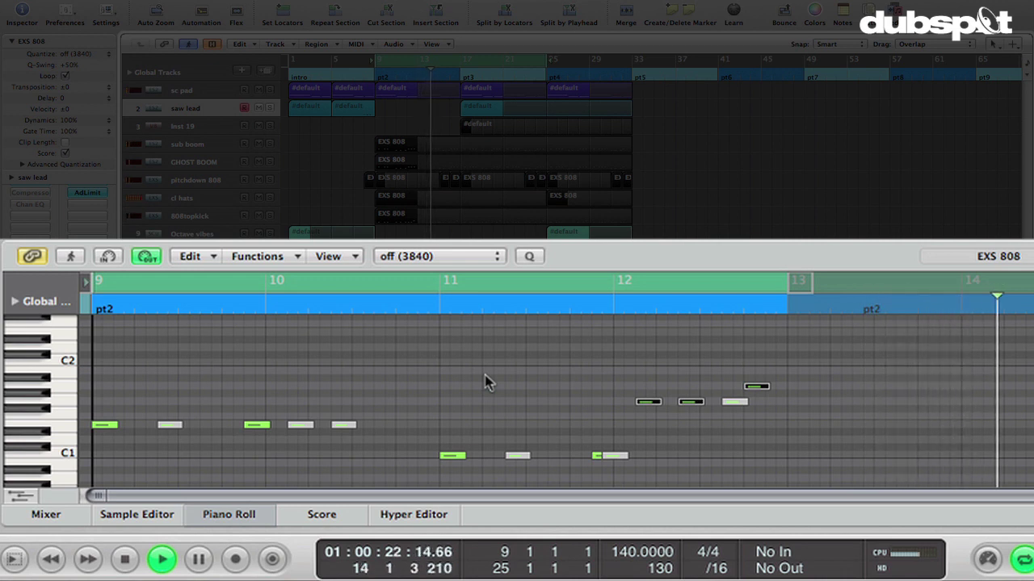
{"action": "key", "text": "space"}
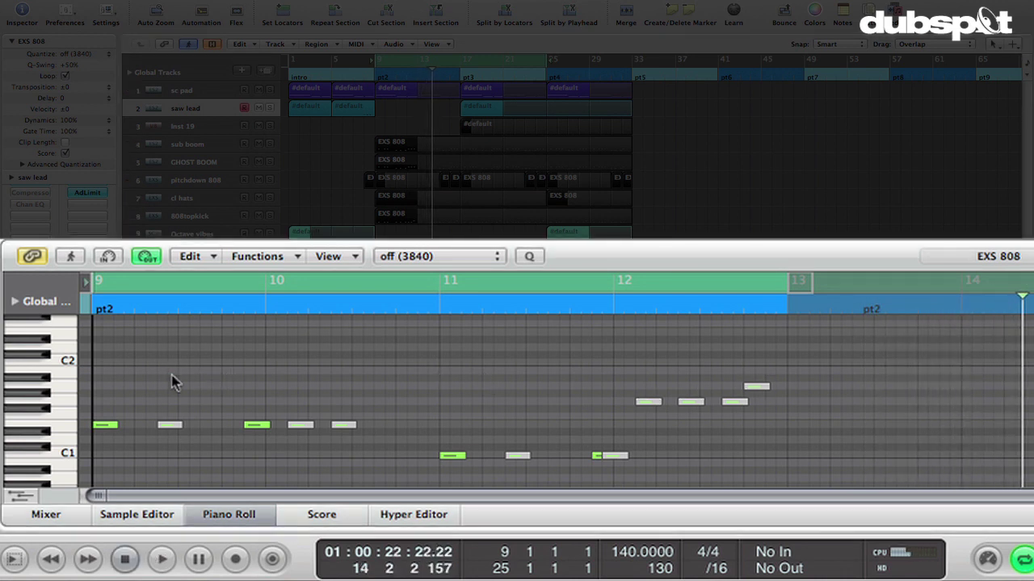
{"action": "key", "text": "super+a"}
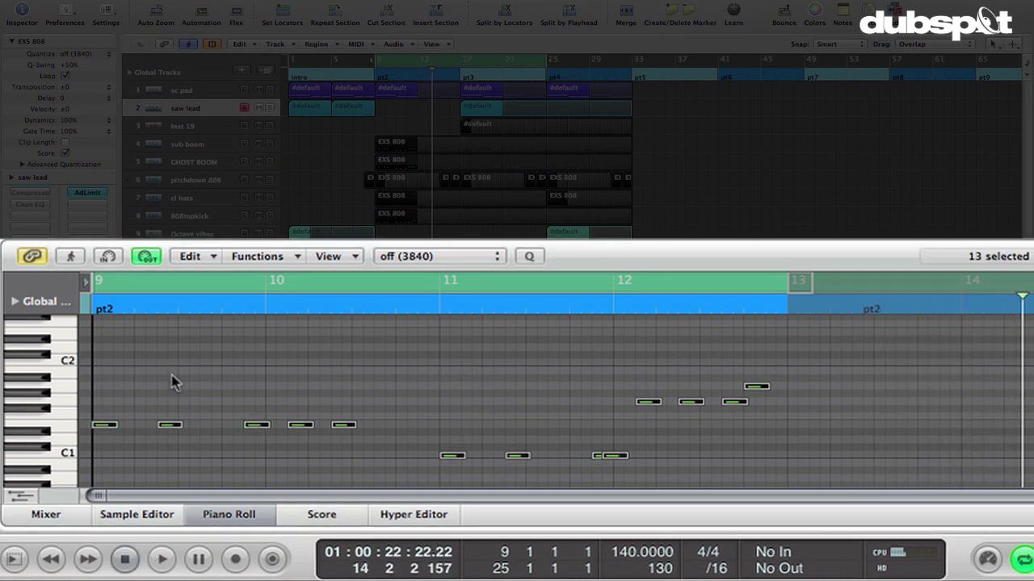
{"action": "key", "text": "space"}
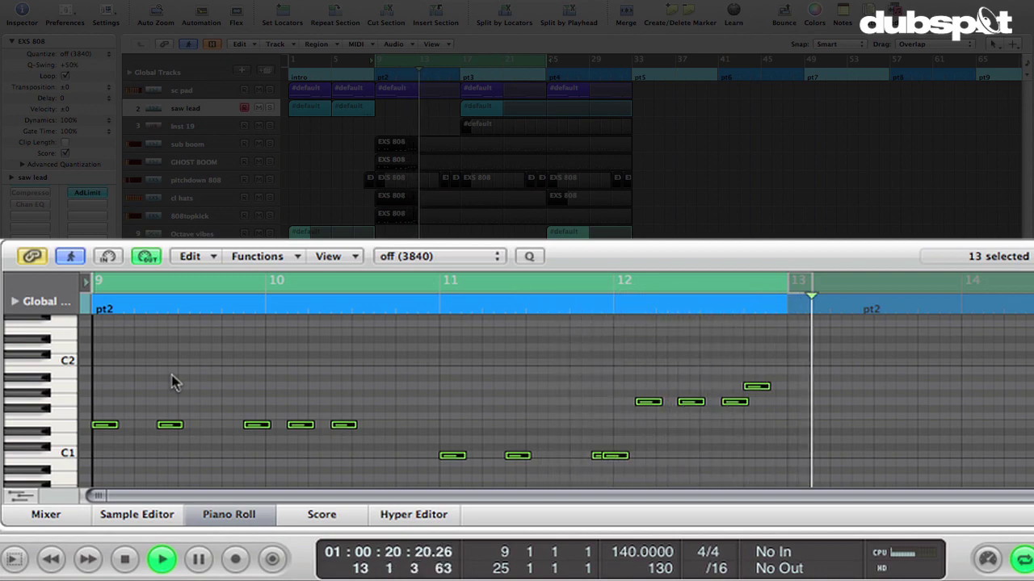
{"action": "key", "text": "space"}
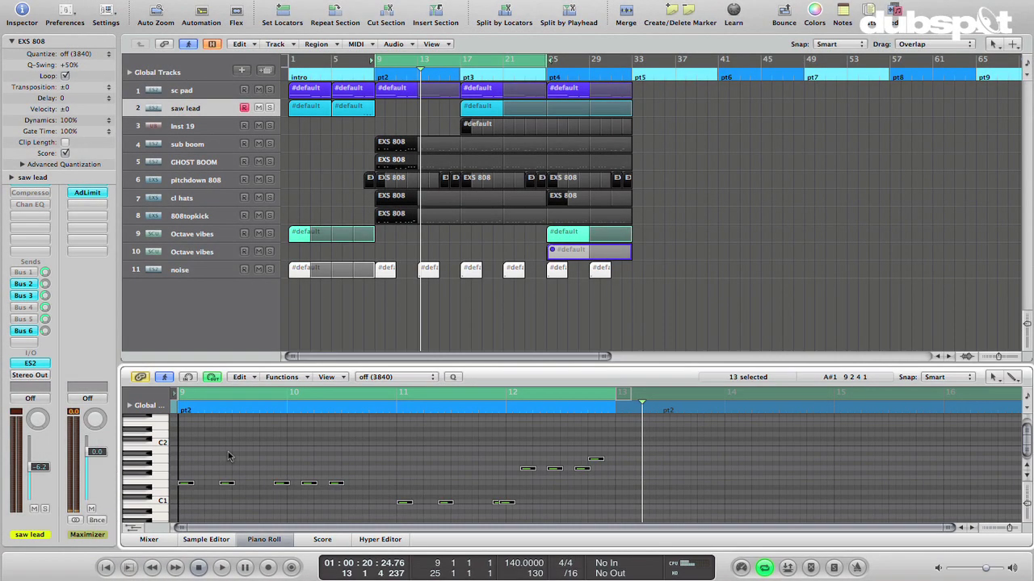
{"action": "left_click", "coordinate": [407, 132]}
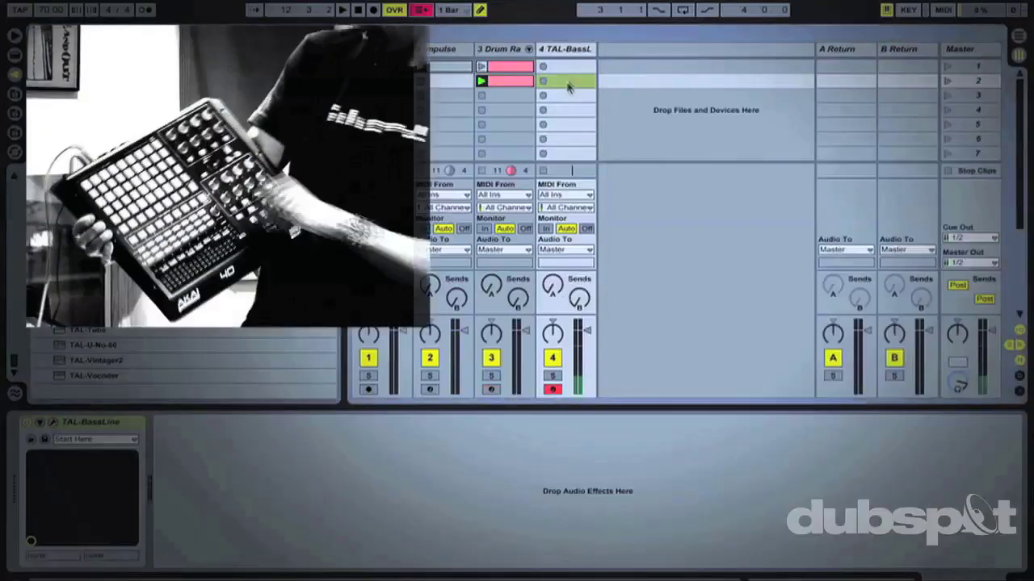
Step: Fold the TAL-BassLine clip's MIDI editor to show only the C2 and D#2 rows
{"action": "left_click", "coordinate": [307, 409]}
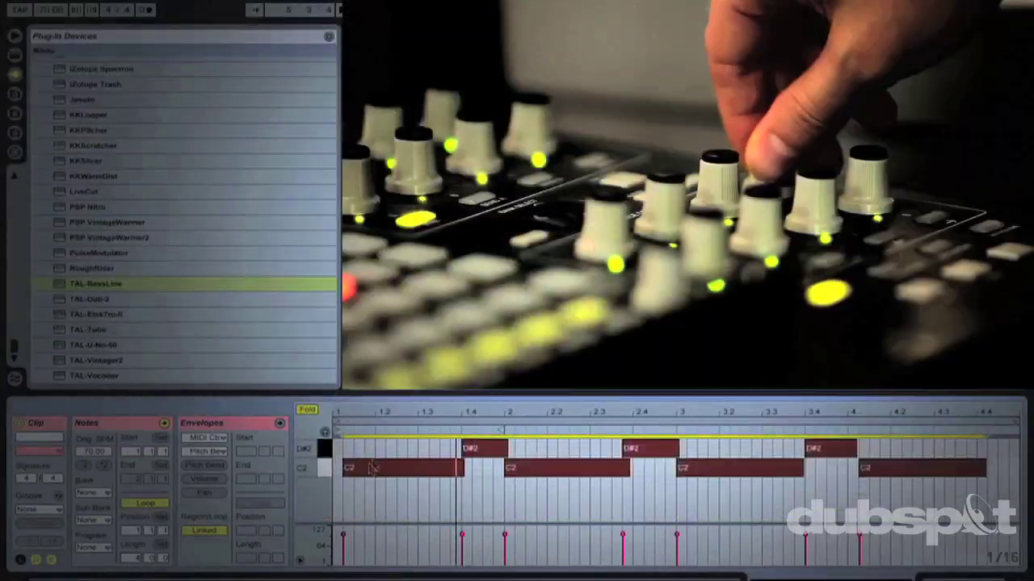